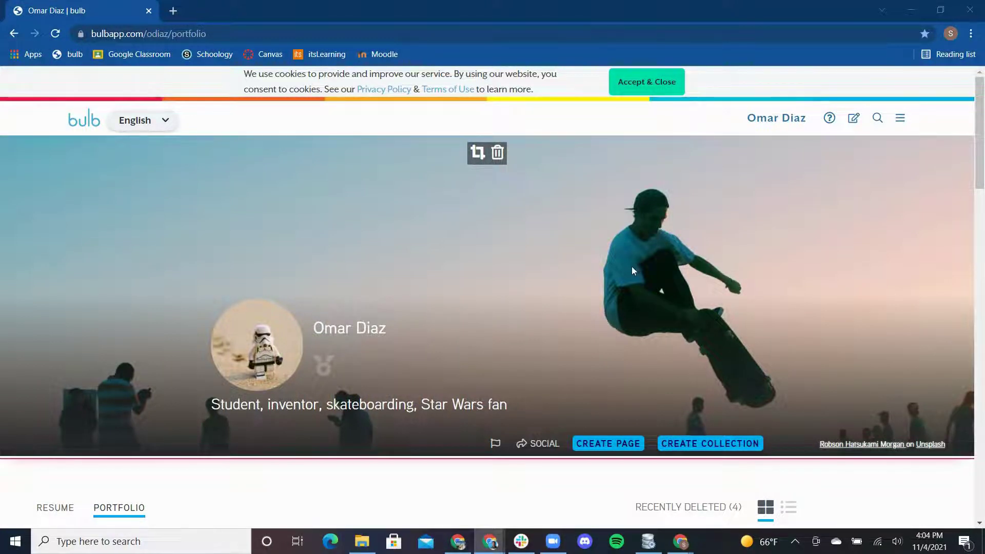
# - Create a new blank page and enter 'Outer Space' as its title
pyautogui.scroll(-4, 632, 268)
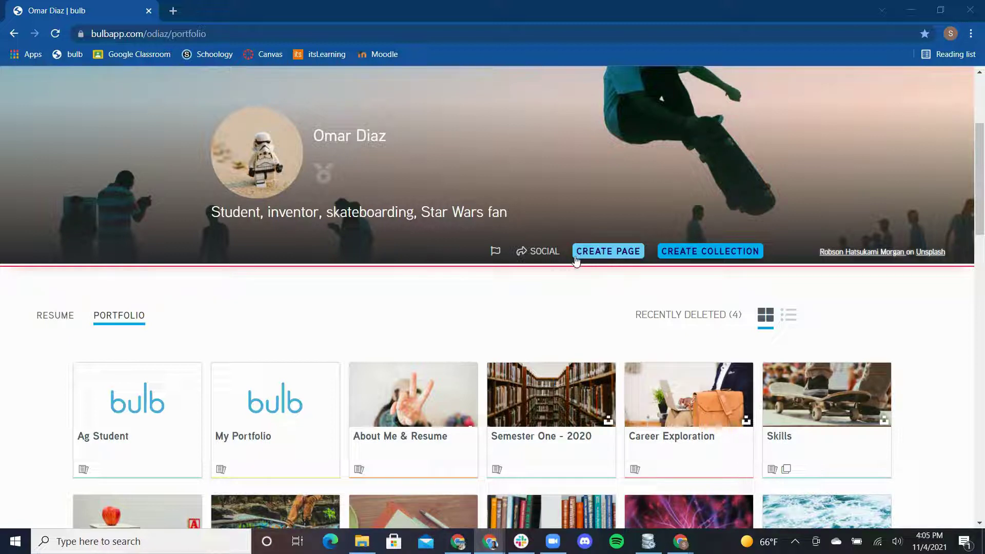
pyautogui.click(616, 254)
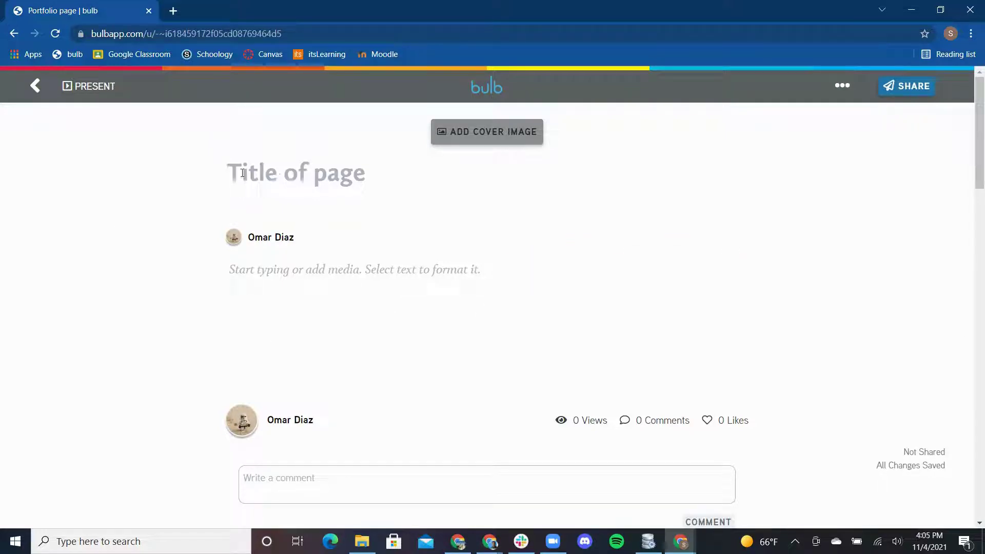
pyautogui.write('O')
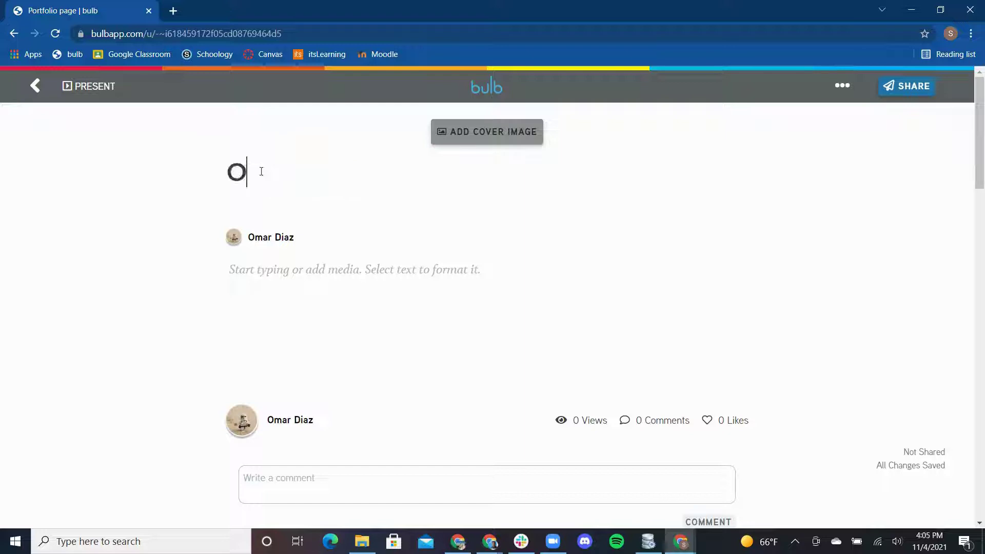
pyautogui.write('uter Space')
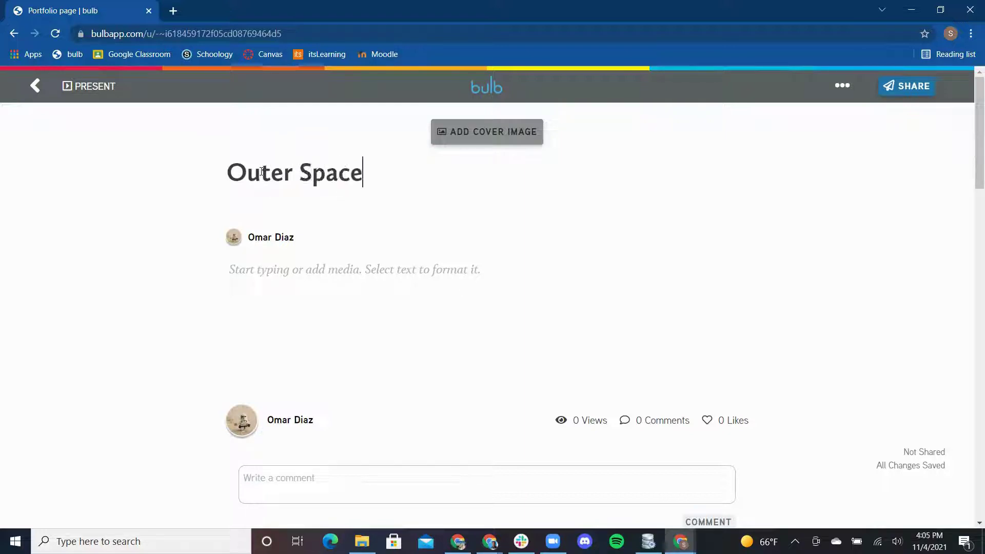
# - Browse the Asset Library and Google Drive for a cover image without choosing one
pyautogui.click(493, 146)
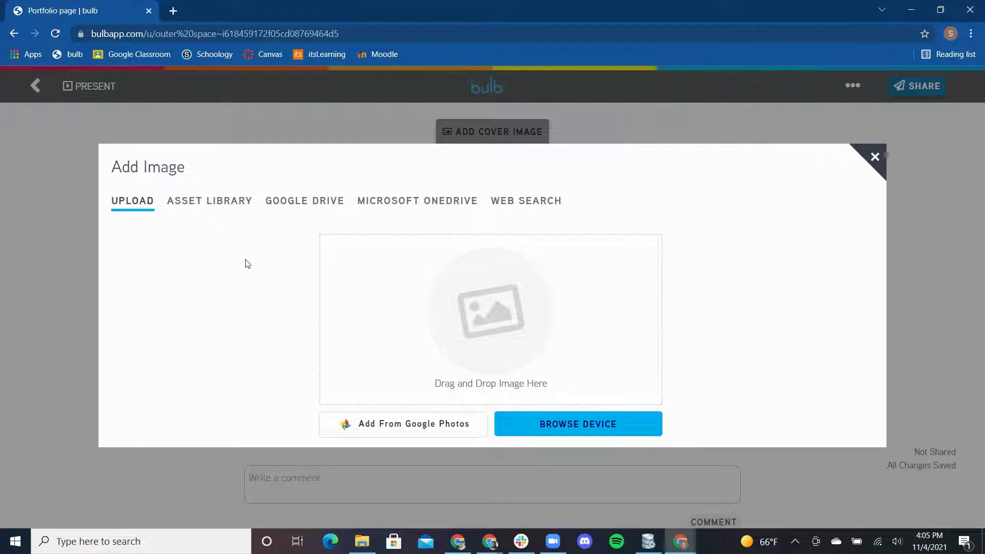
pyautogui.click(212, 204)
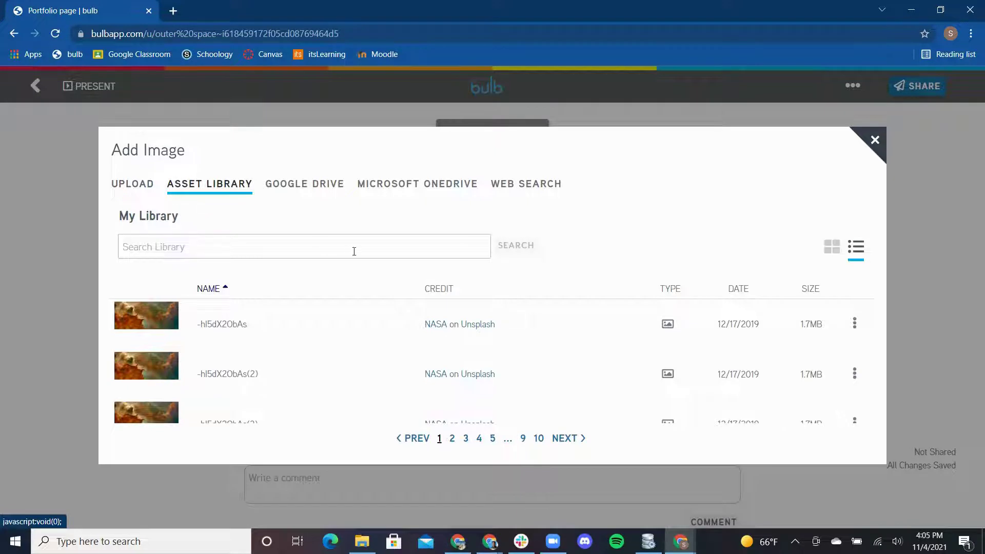
pyautogui.scroll(-7, 590, 374)
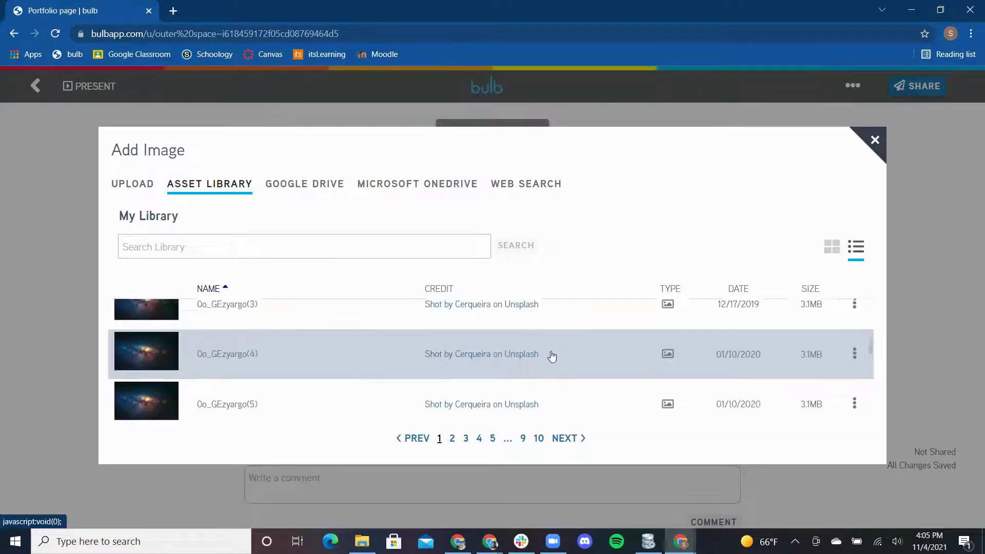
pyautogui.scroll(-8, 552, 356)
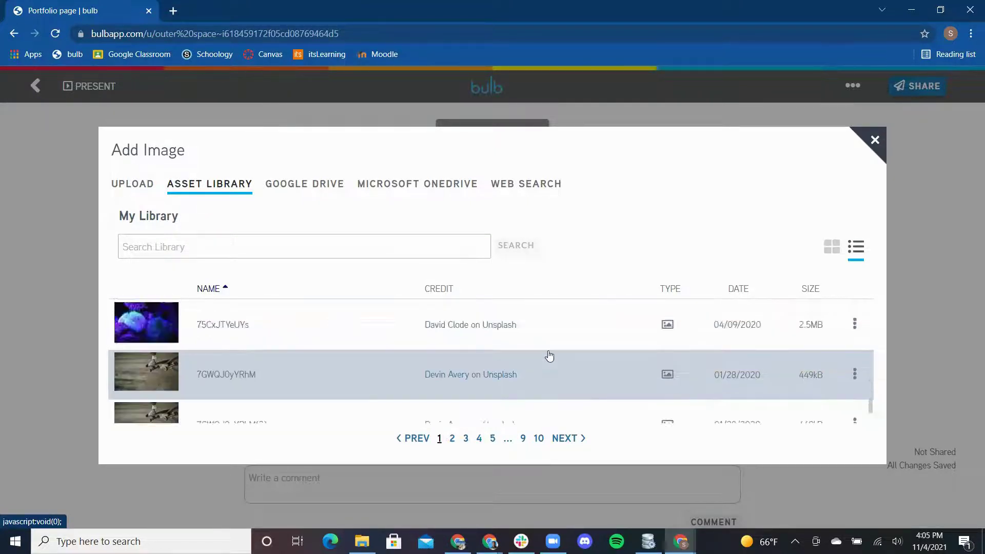
pyautogui.scroll(15, 550, 356)
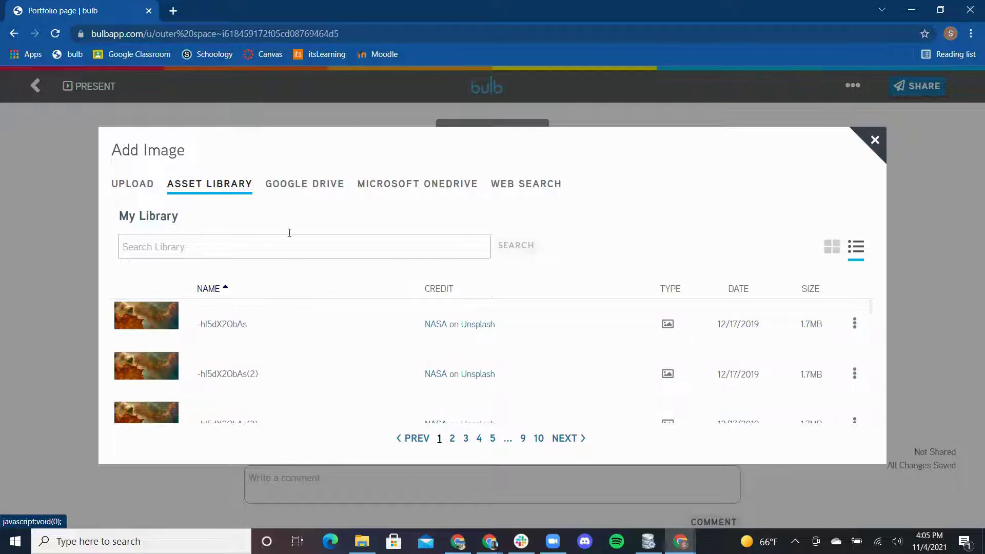
pyautogui.click(302, 185)
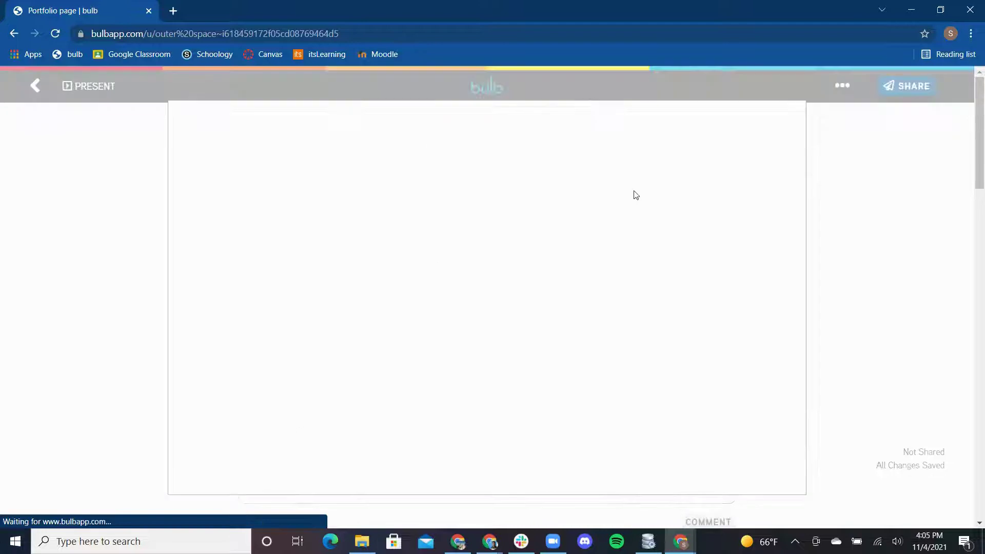
pyautogui.click(794, 121)
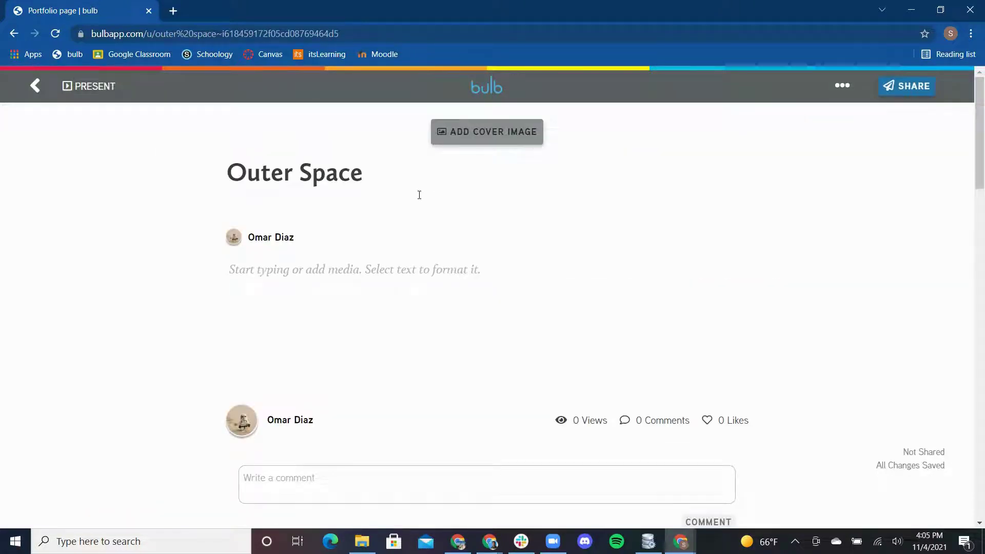
# - Search the web for 'space' cover images, look through the results, then clear the search
pyautogui.click(452, 133)
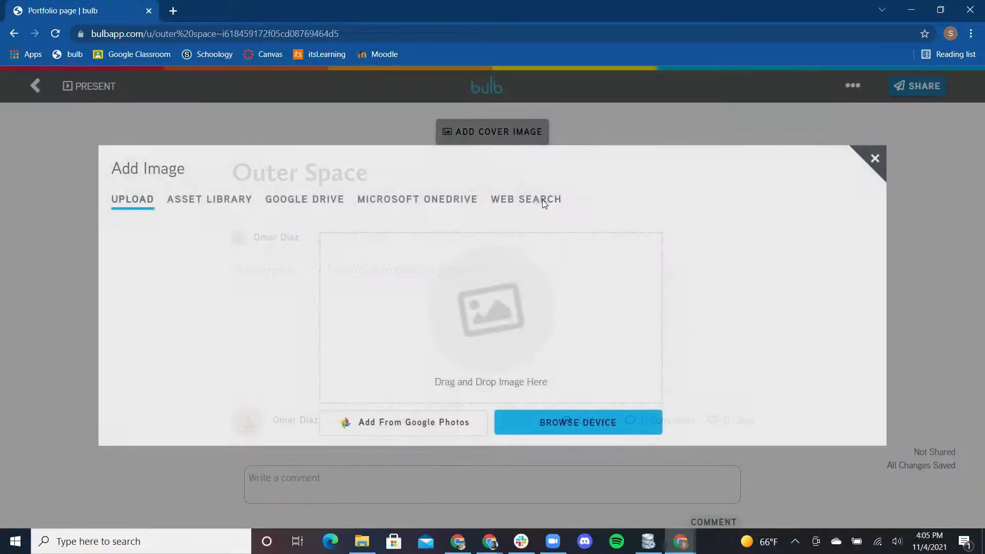
pyautogui.click(534, 200)
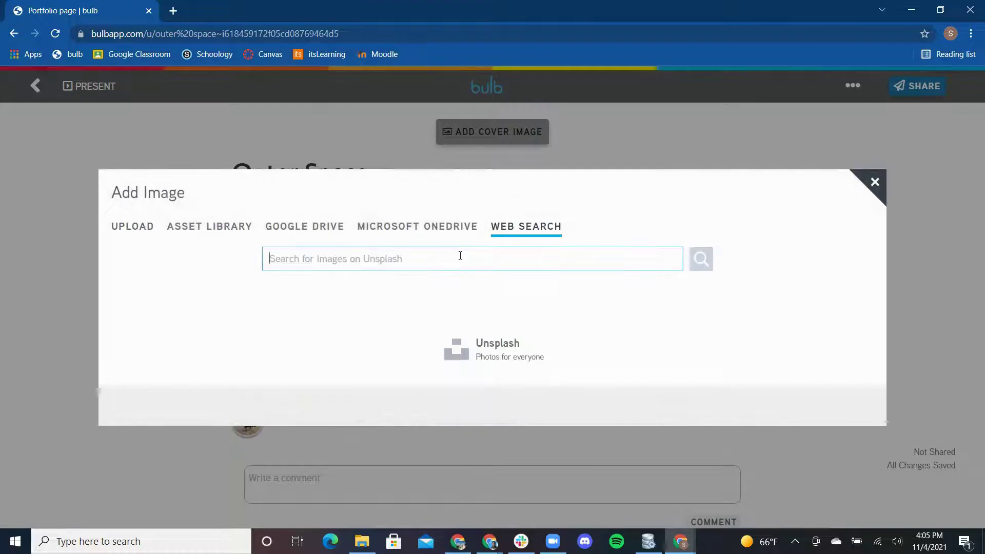
pyautogui.write('space')
pyautogui.press('Return')
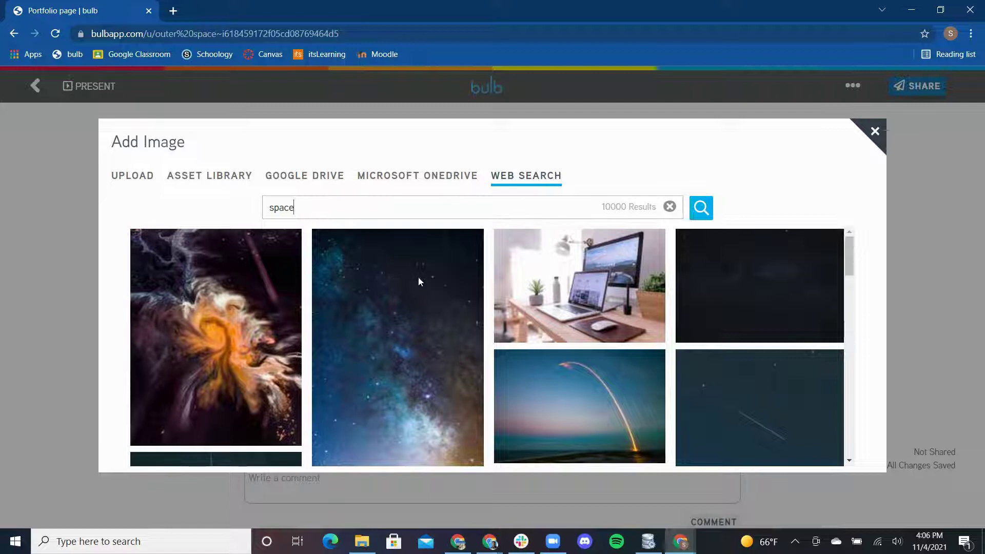
pyautogui.scroll(-10, 418, 277)
pyautogui.scroll(10, 512, 310)
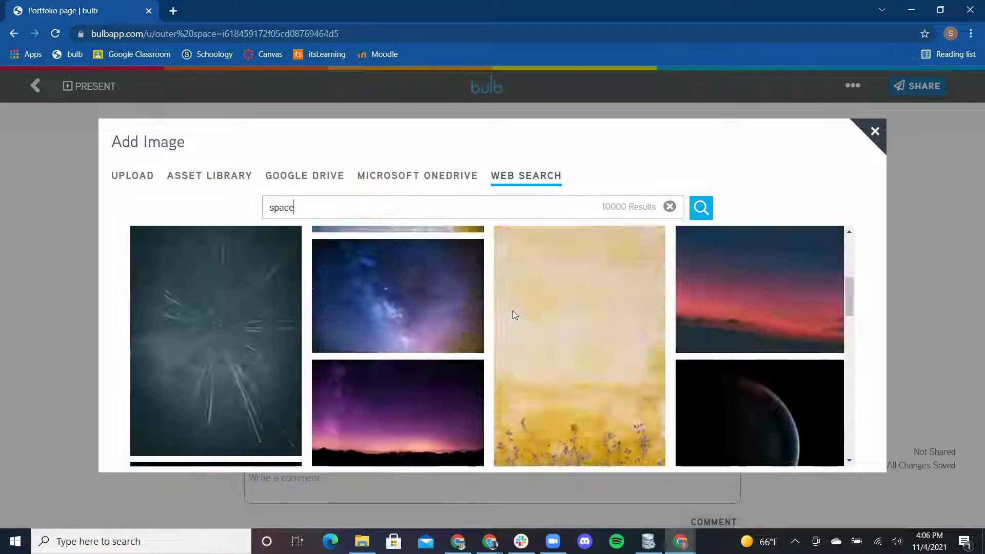
pyautogui.click(670, 207)
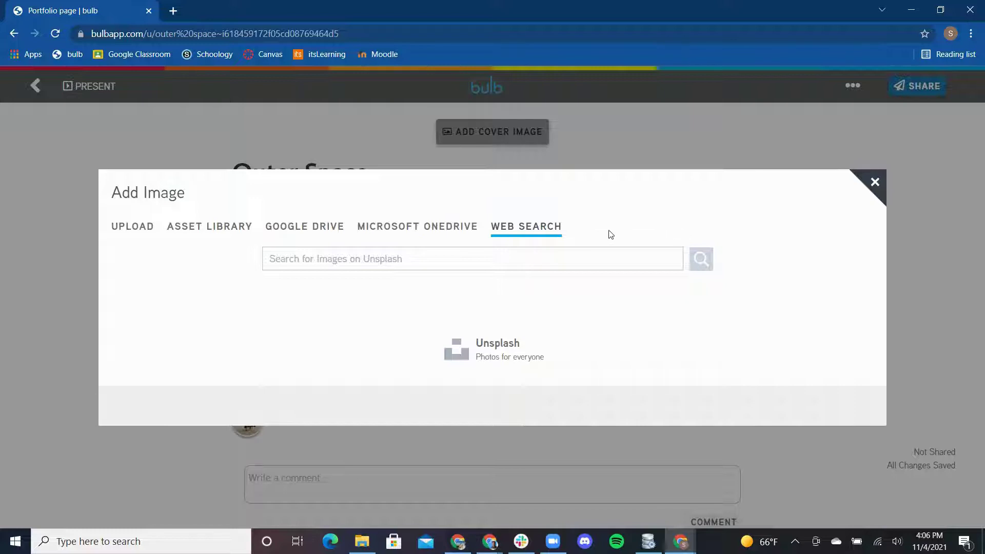
# - Upload galaxy-cover-1 from the computer as the cover, shift it upward, and save it
pyautogui.click(134, 227)
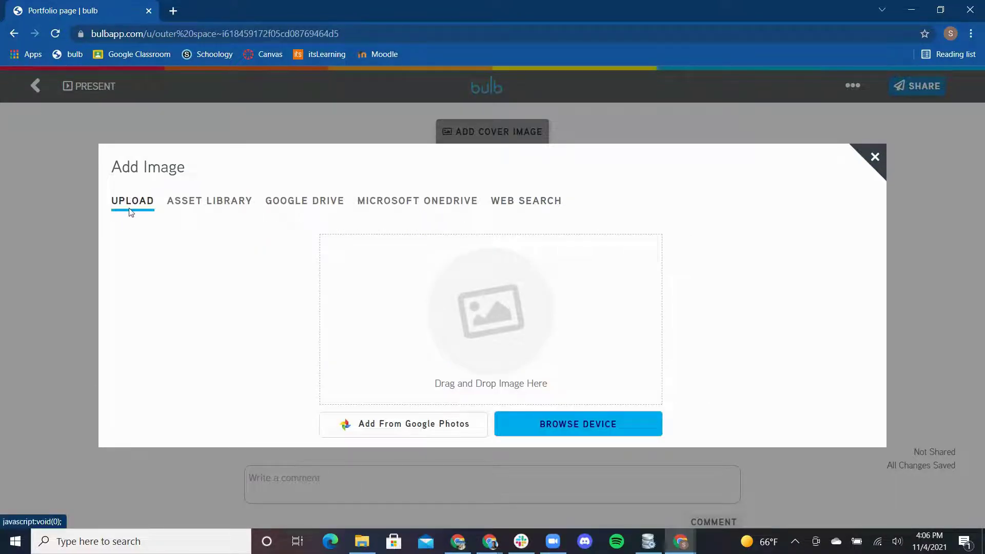
pyautogui.click(578, 433)
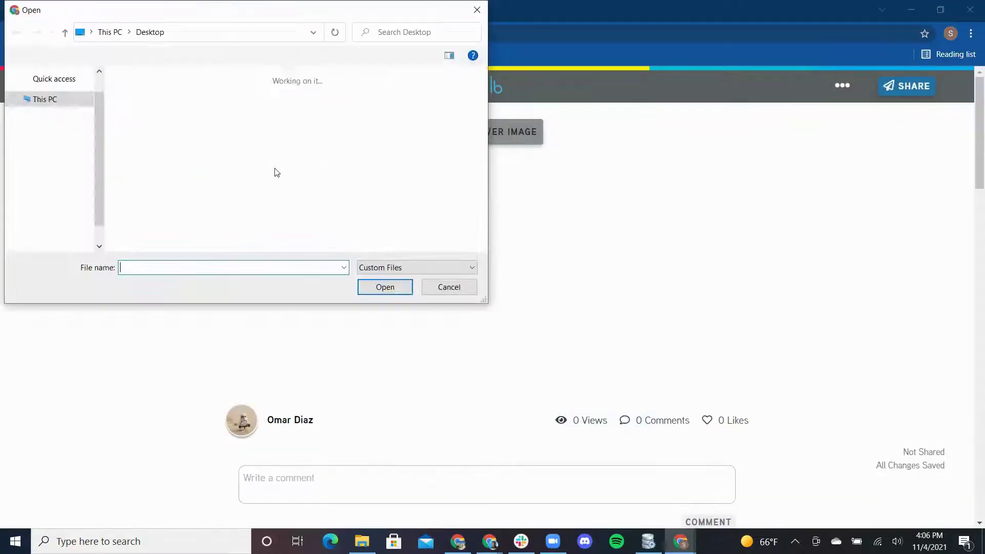
pyautogui.click(221, 215)
pyautogui.click(410, 288)
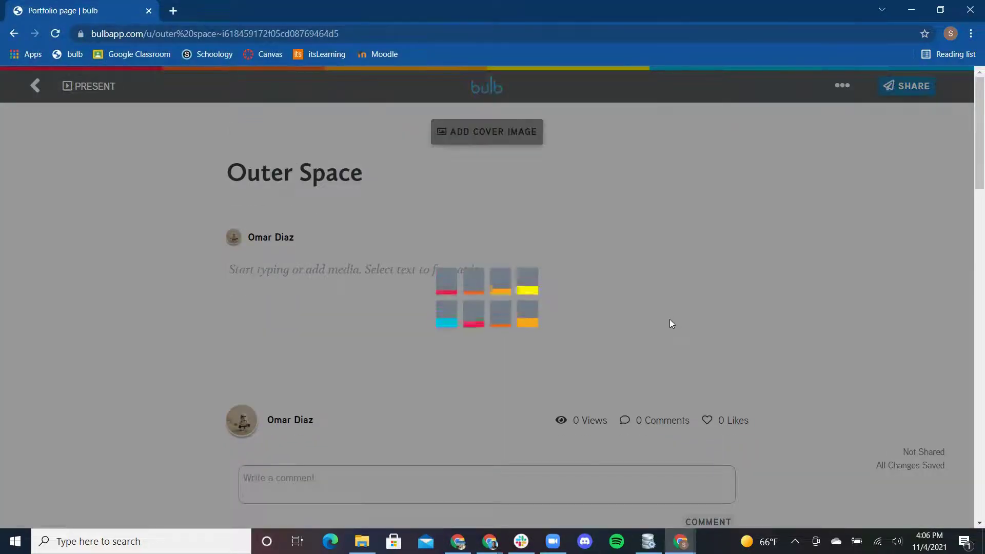
pyautogui.click(417, 319)
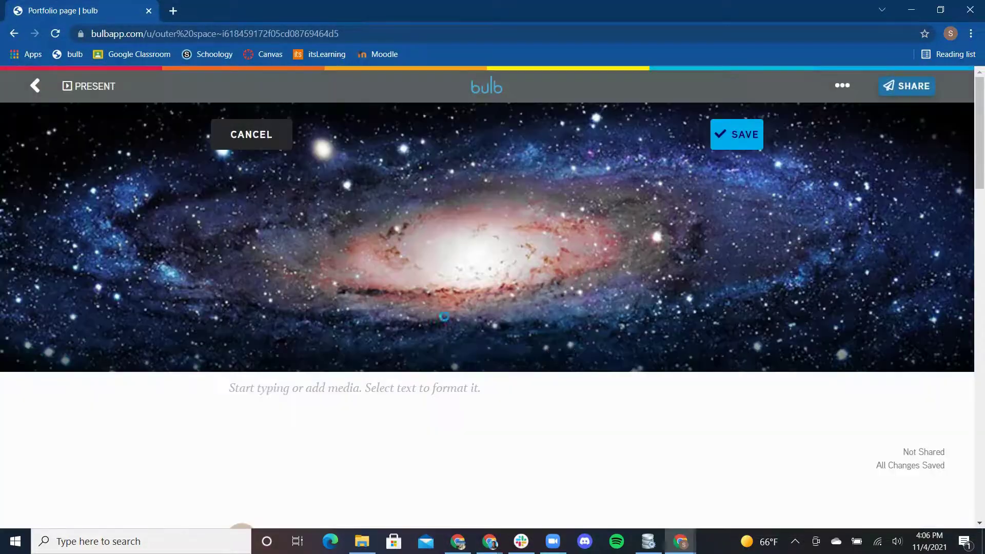
pyautogui.moveTo(607, 291); pyautogui.dragTo(694, 164)
pyautogui.click(738, 142)
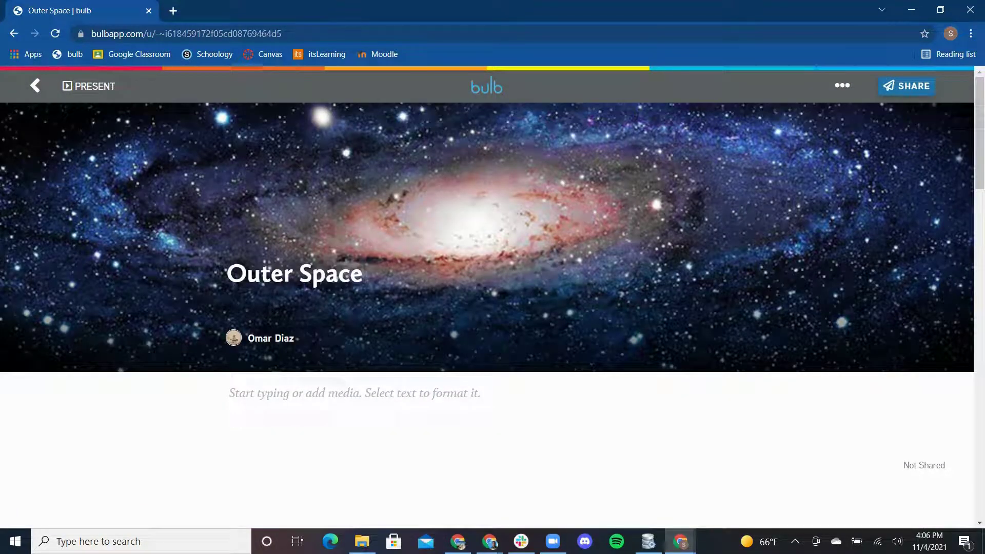
pyautogui.click(490, 541)
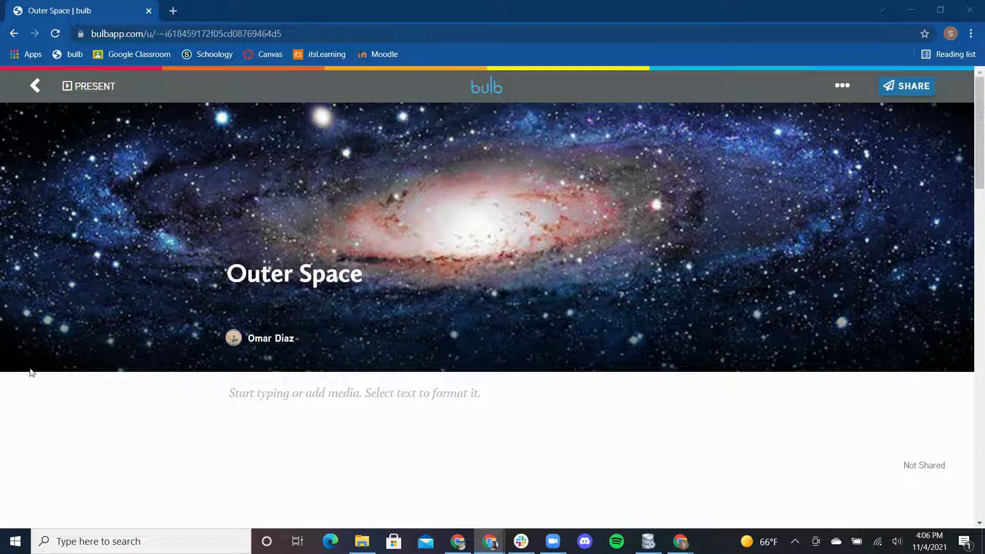
pyautogui.click(257, 395)
pyautogui.hotkey('ctrl', 'v')
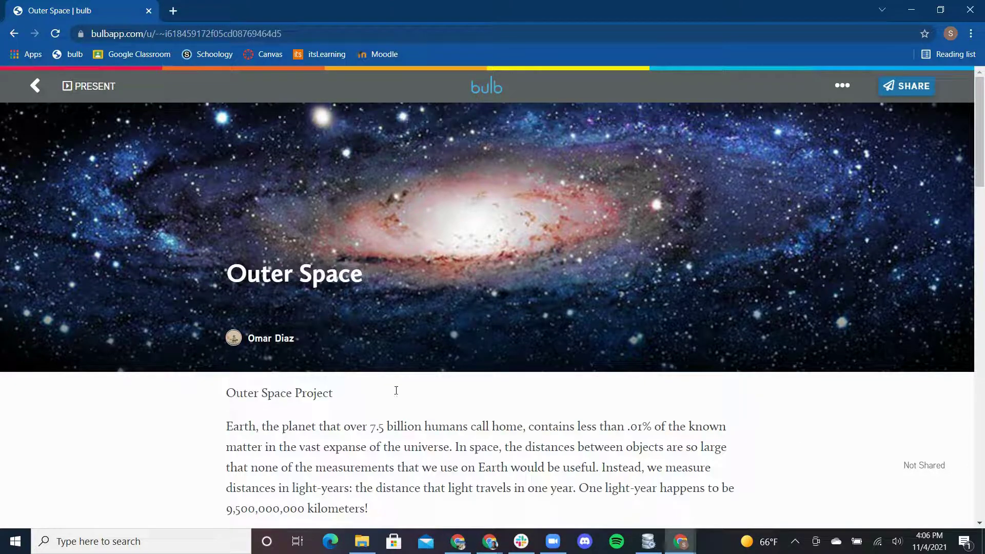
pyautogui.scroll(-4, 717, 418)
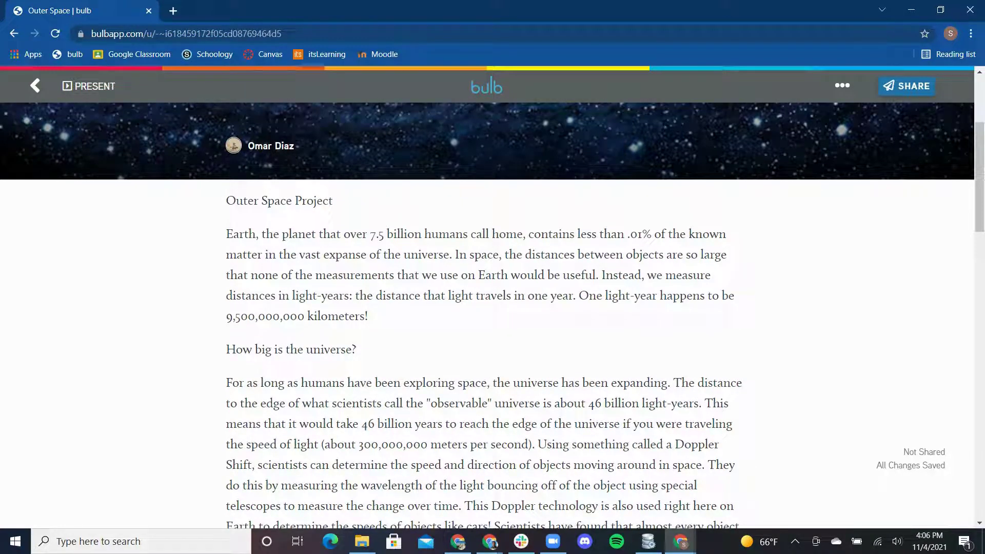
pyautogui.click(489, 541)
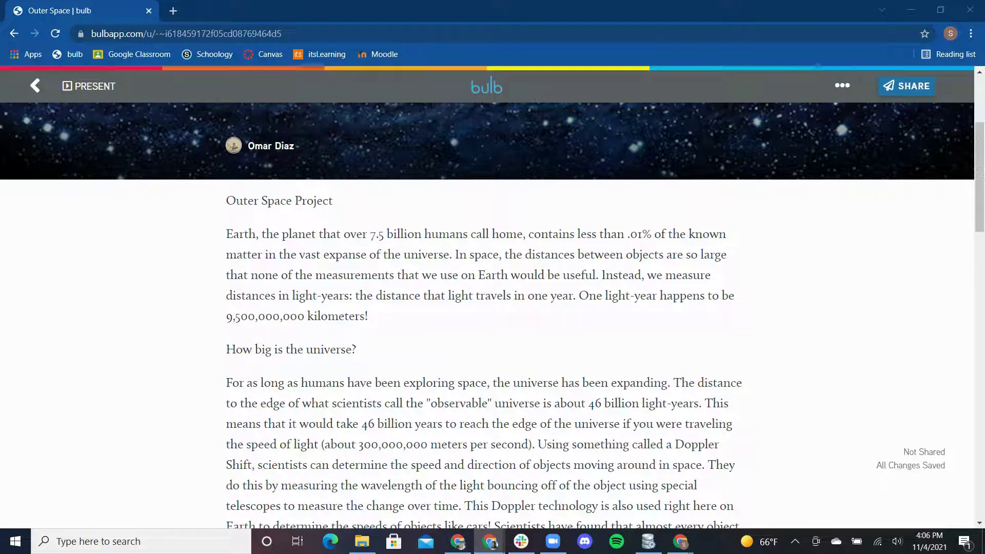
pyautogui.moveTo(369, 316); pyautogui.dragTo(337, 349)
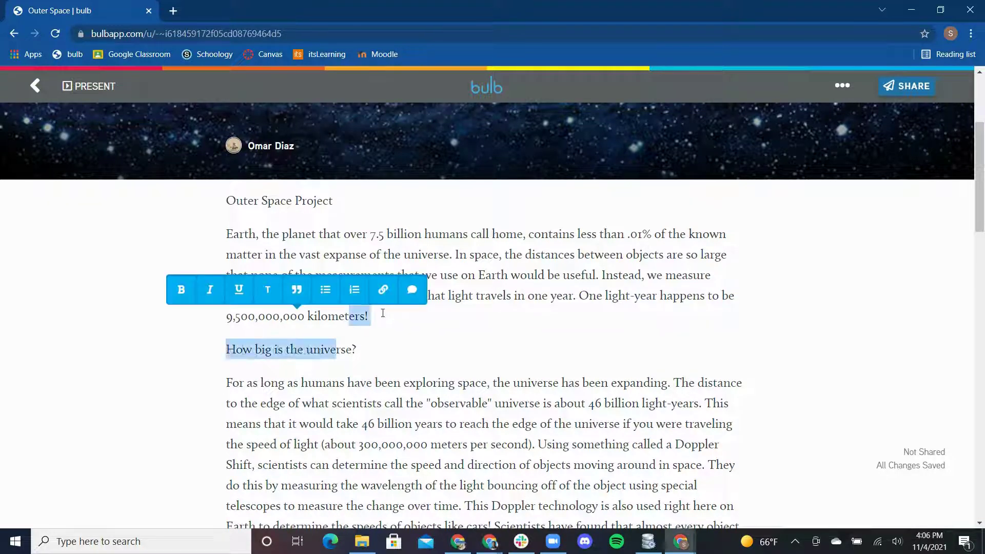
pyautogui.click(386, 321)
pyautogui.moveTo(386, 321); pyautogui.dragTo(215, 228)
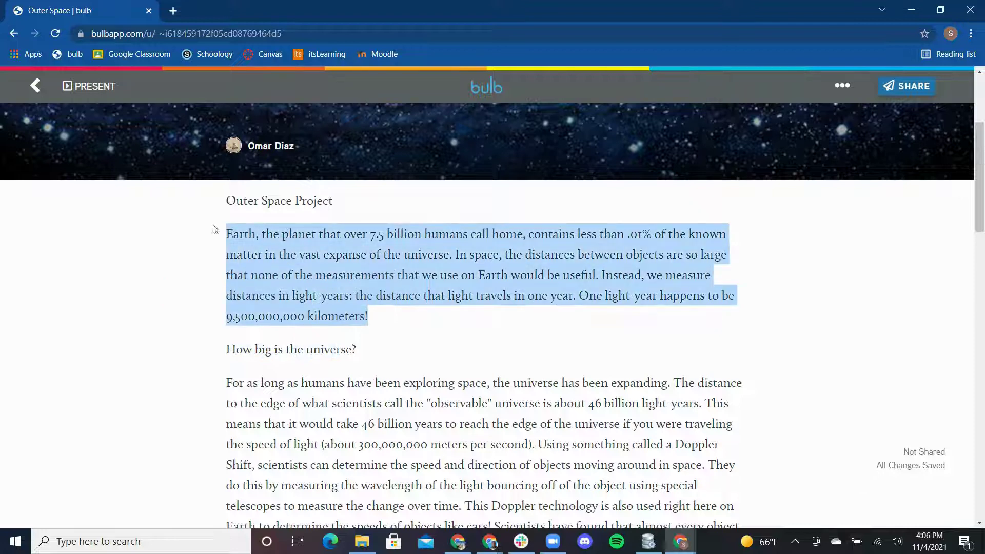
pyautogui.click(360, 217)
pyautogui.click(395, 212)
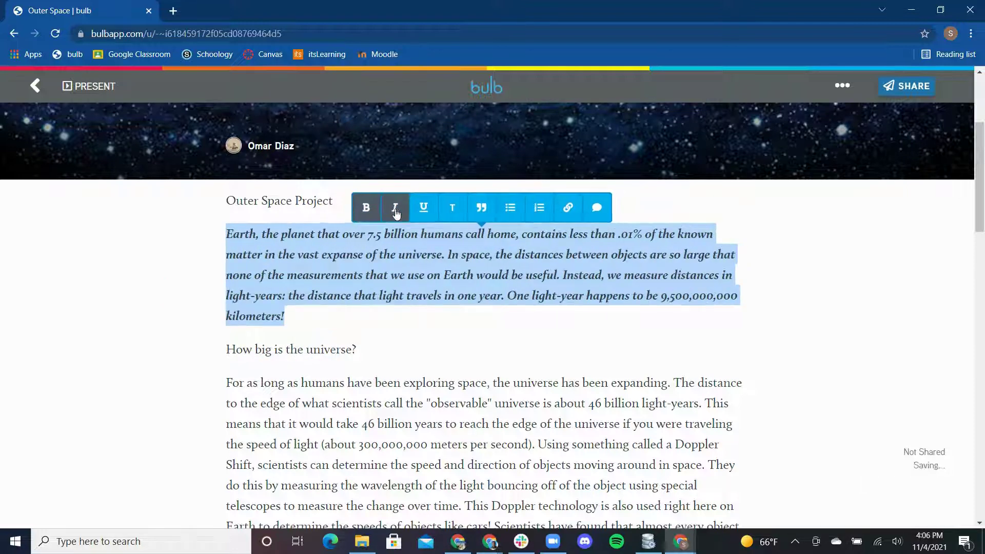
pyautogui.click(424, 212)
pyautogui.click(424, 208)
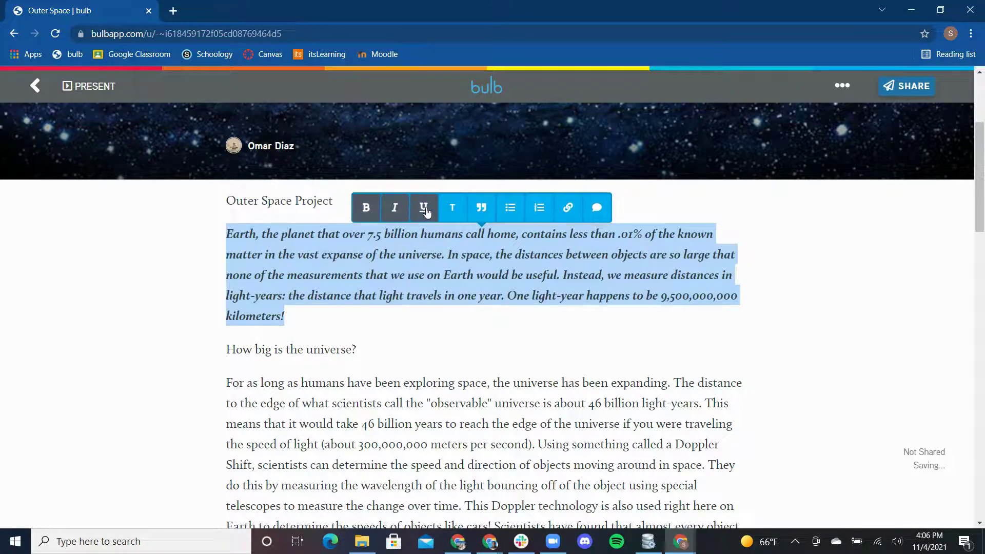
pyautogui.click(395, 209)
pyautogui.click(366, 208)
pyautogui.click(567, 208)
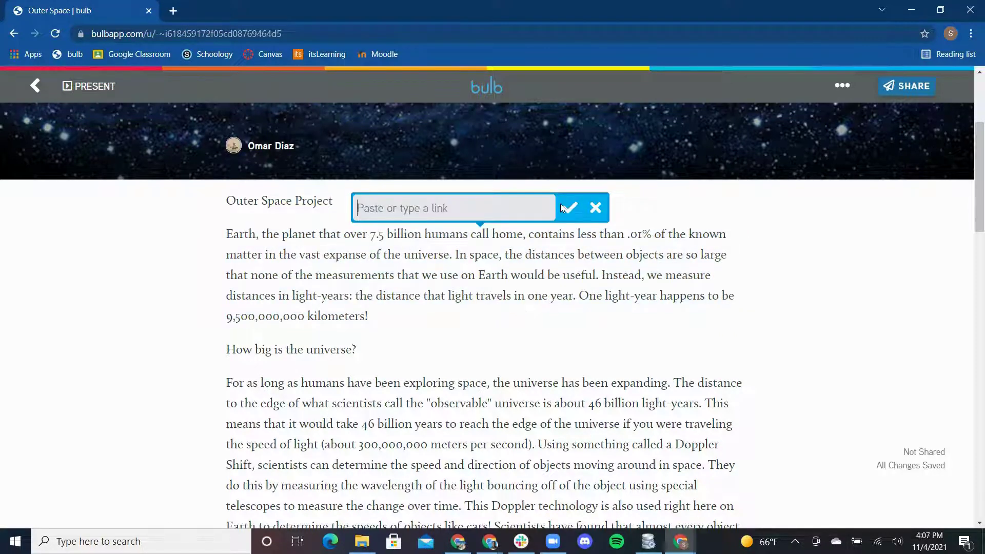
pyautogui.click(604, 208)
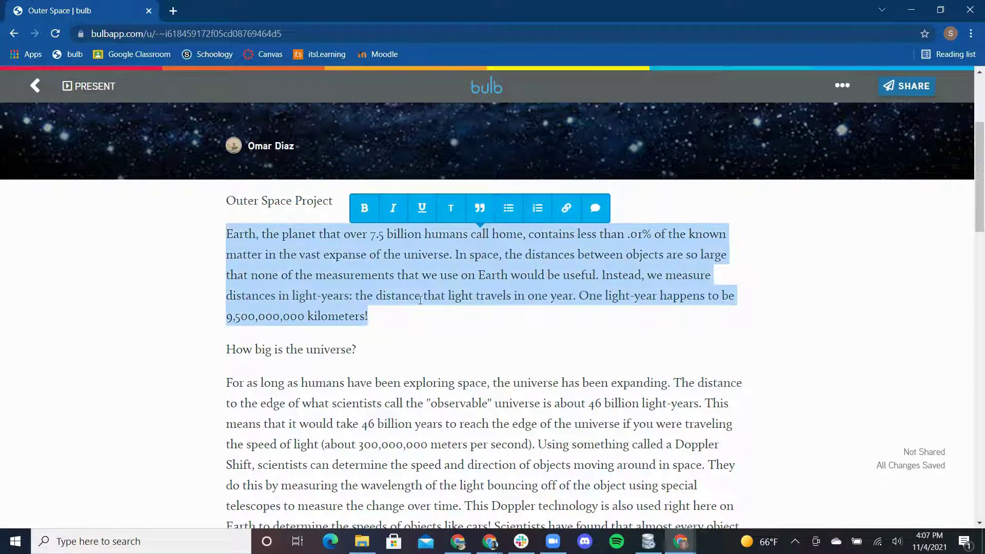
pyautogui.click(452, 212)
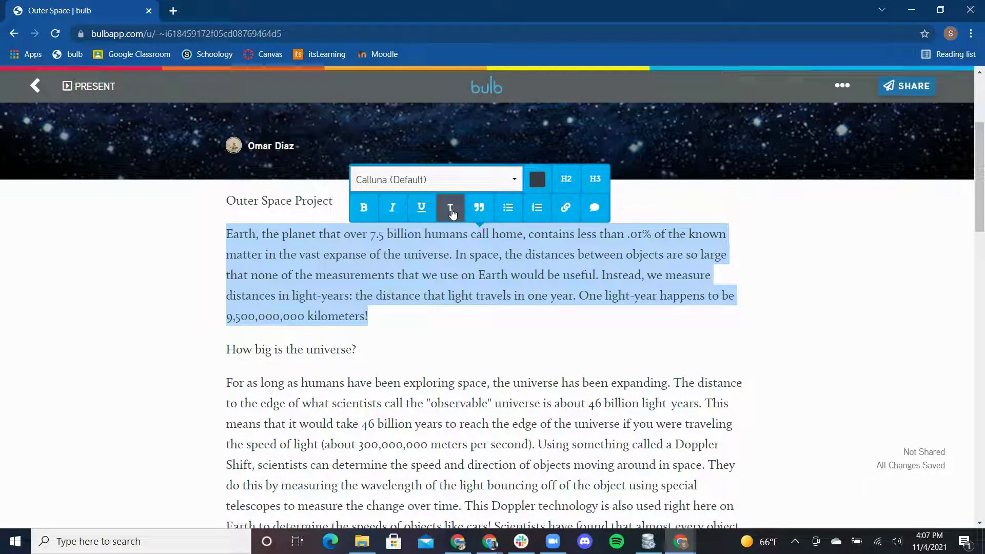
pyautogui.click(437, 180)
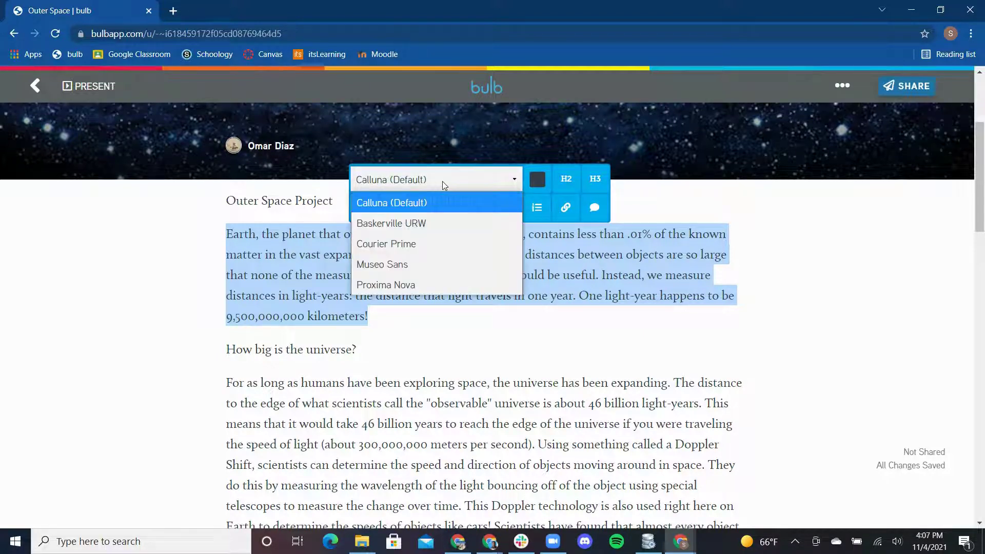
pyautogui.click(538, 183)
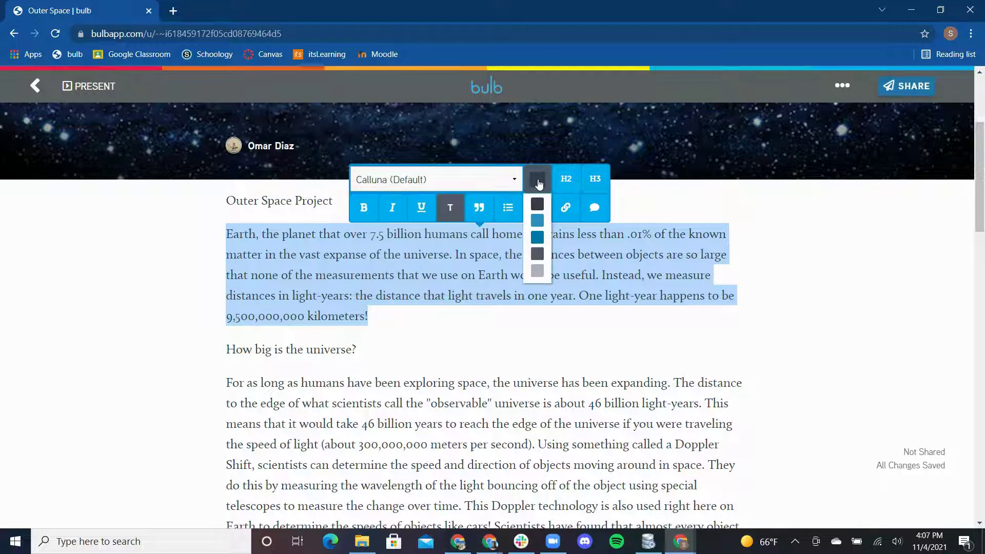
pyautogui.click(565, 178)
pyautogui.click(595, 188)
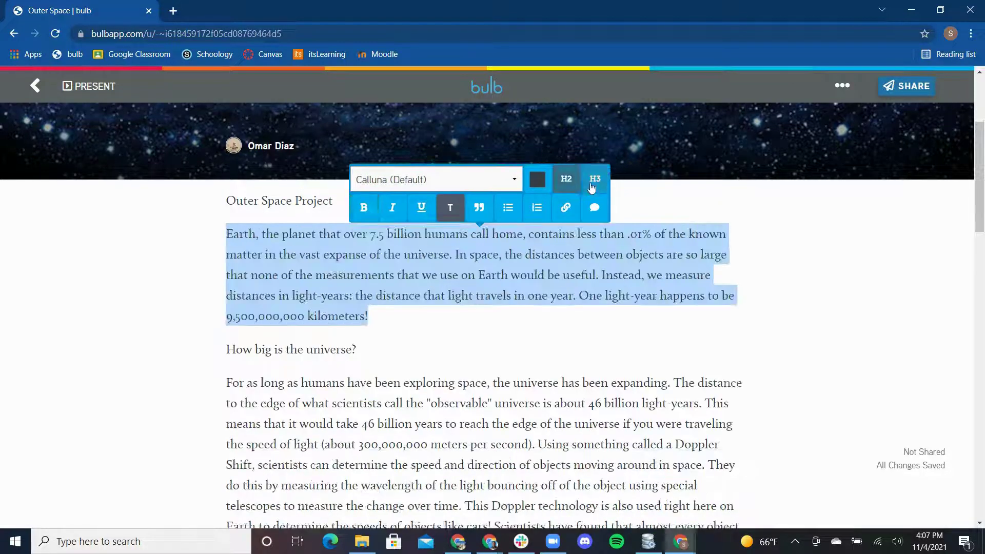
pyautogui.click(594, 186)
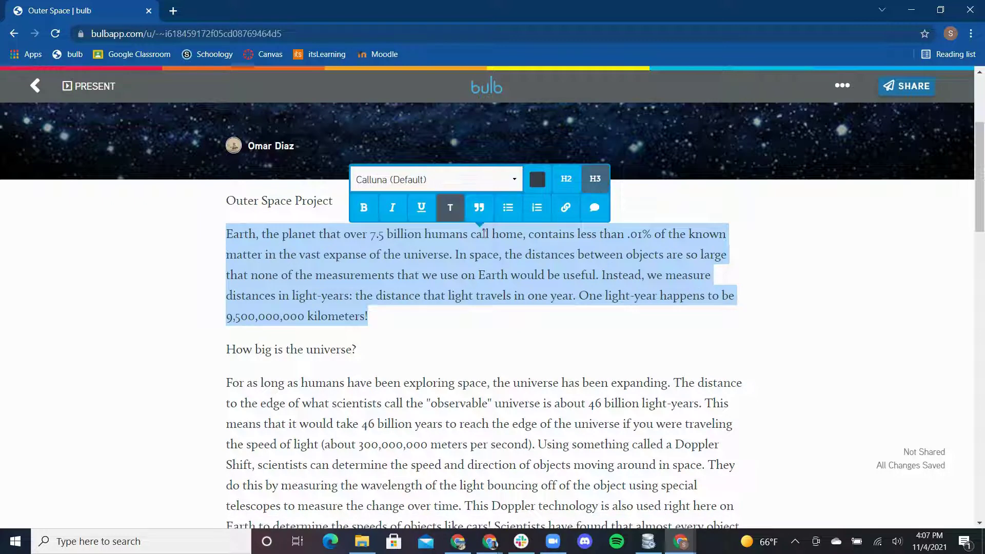
# - Add an empty paragraph directly below 'How big is the universe?'
pyautogui.click(389, 314)
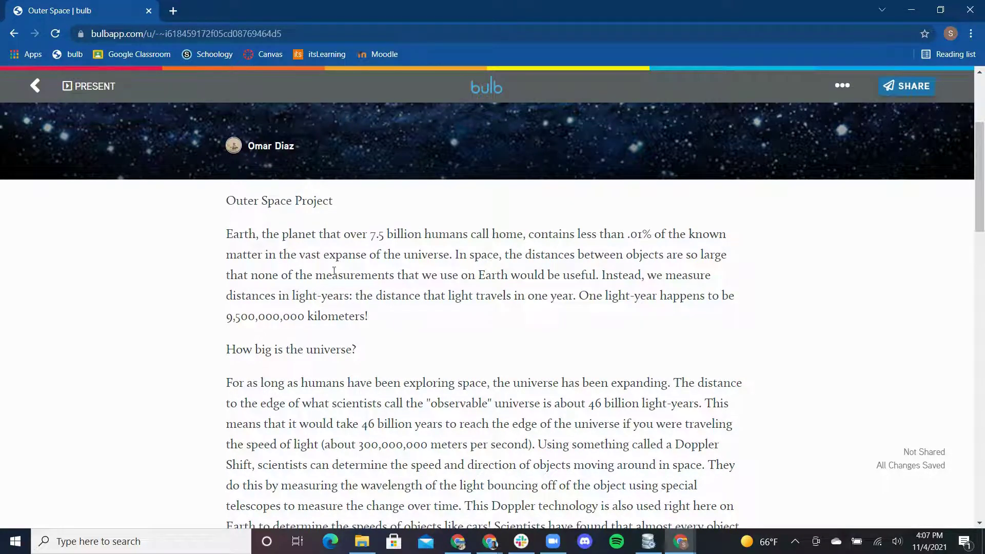
pyautogui.scroll(-6, 398, 314)
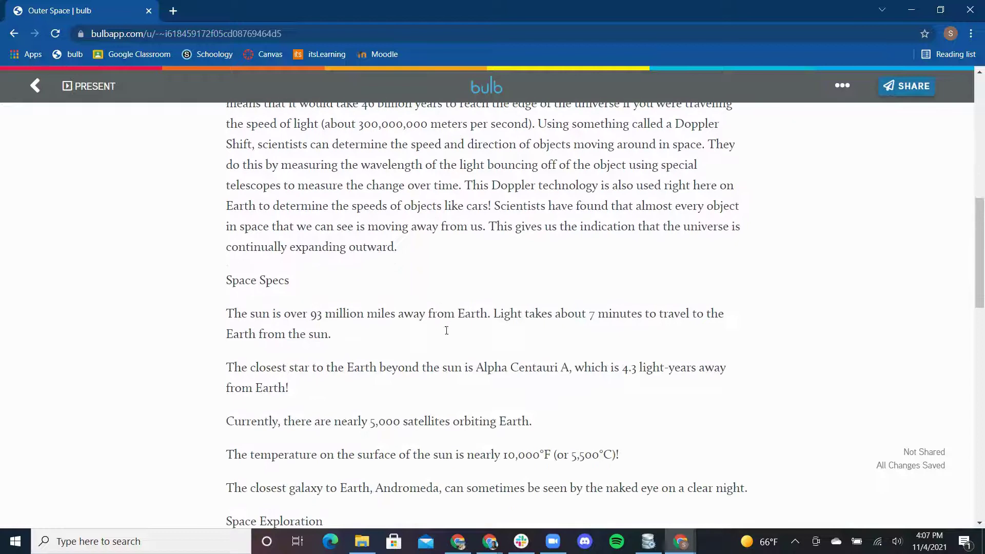
pyautogui.scroll(2, 418, 324)
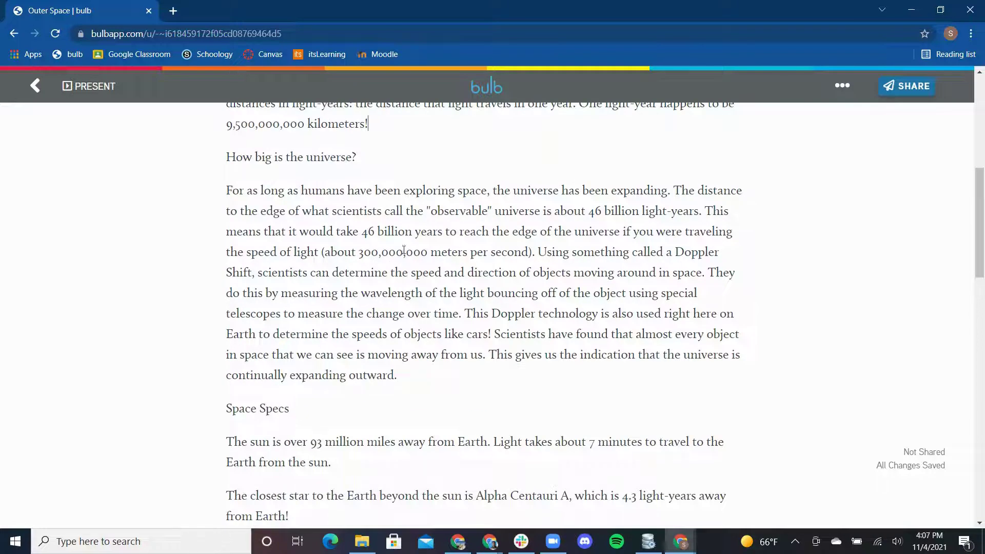
pyautogui.click(389, 157)
pyautogui.press('Return')
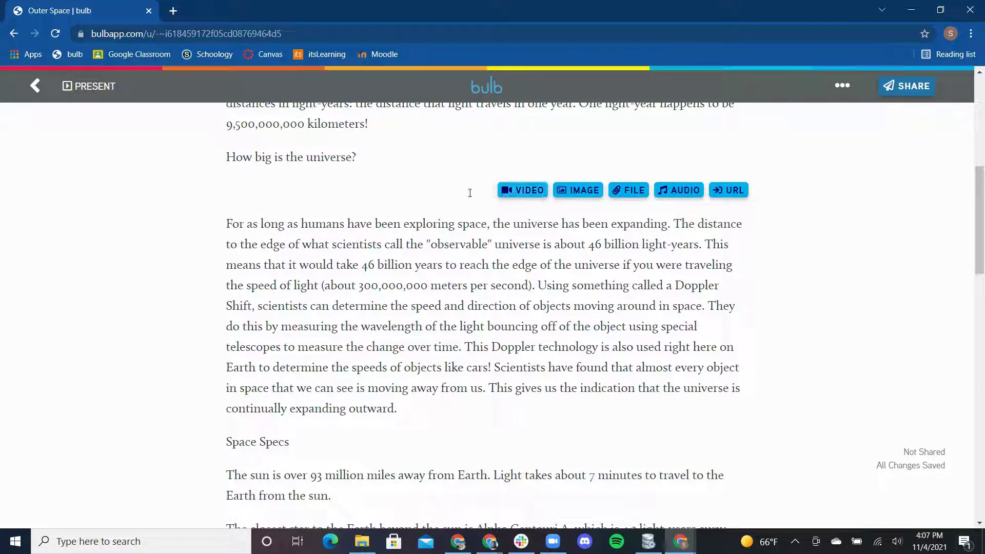
# - Embed the YouTube video by pasting its link into the video dialog
pyautogui.click(520, 190)
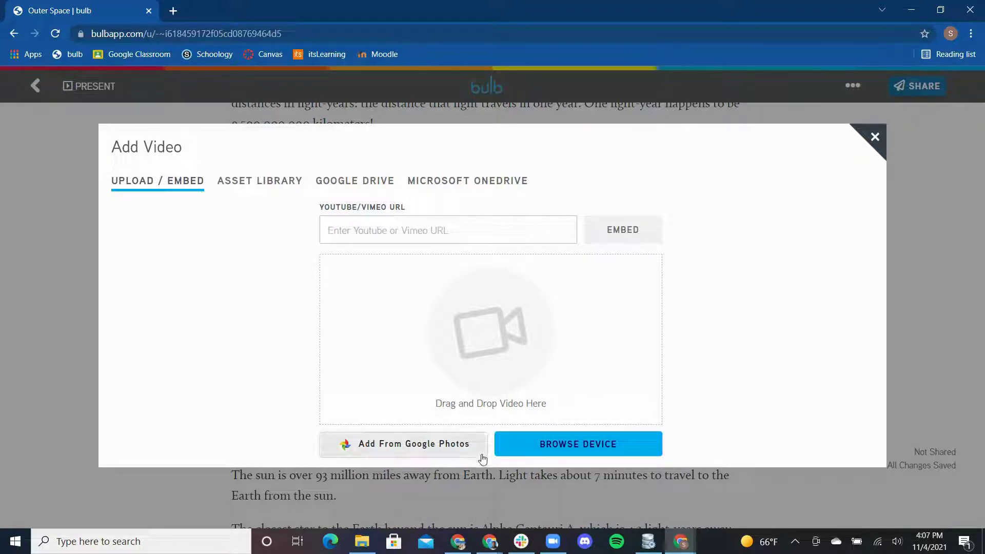
pyautogui.hotkey('alt', 'Tab')
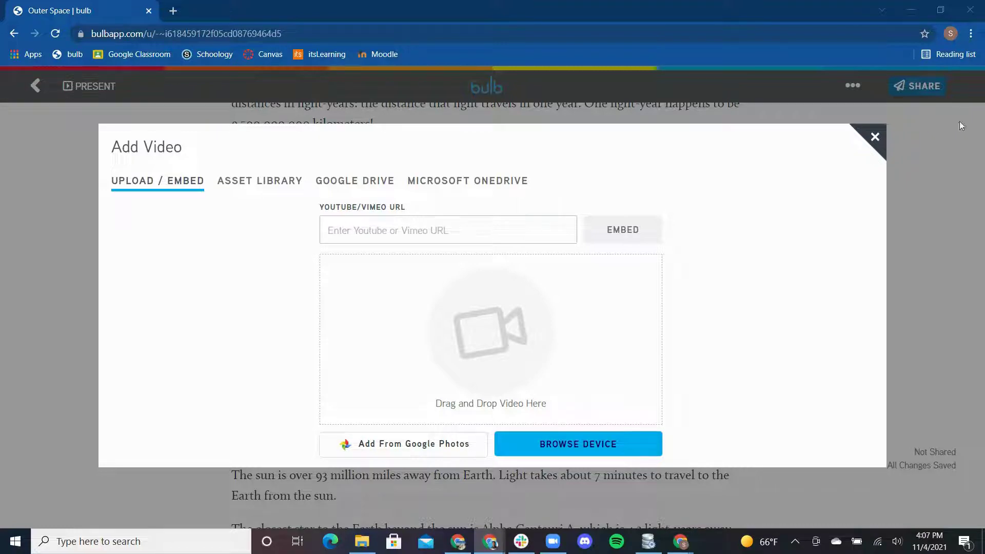
pyautogui.click(415, 228)
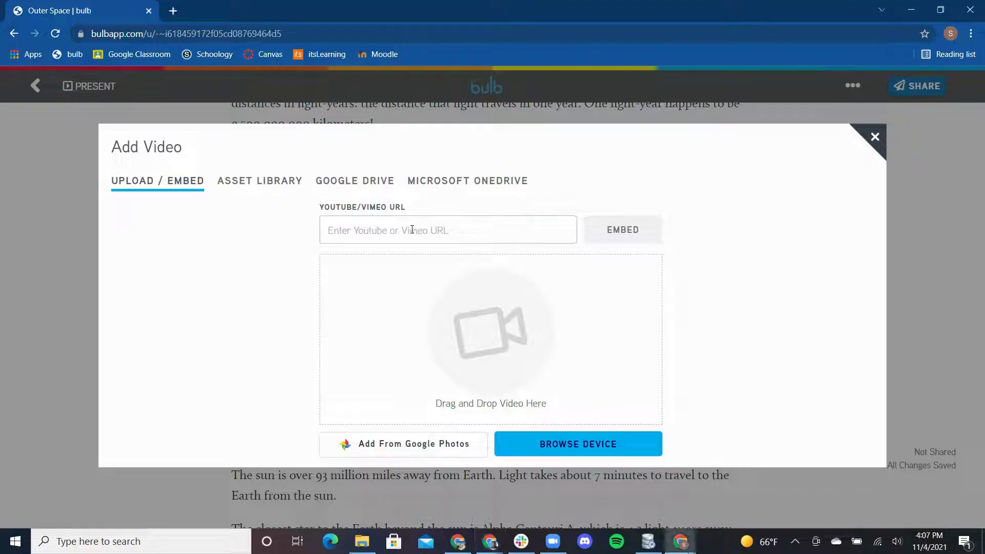
pyautogui.write('https://www.youtube.com/watch?v=Op3AYaJc0Xw')
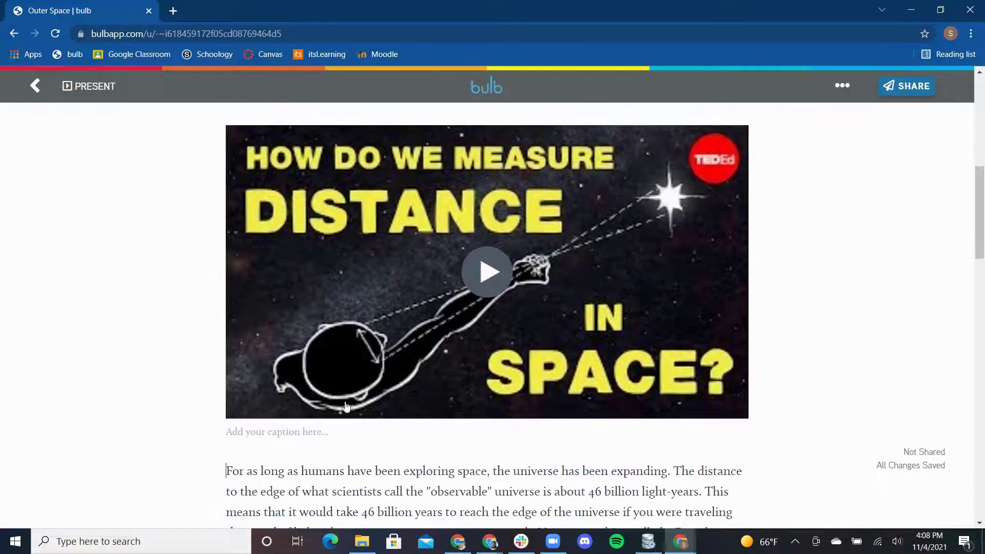
# - Caption the video 'more details on lightyears'
pyautogui.click(274, 427)
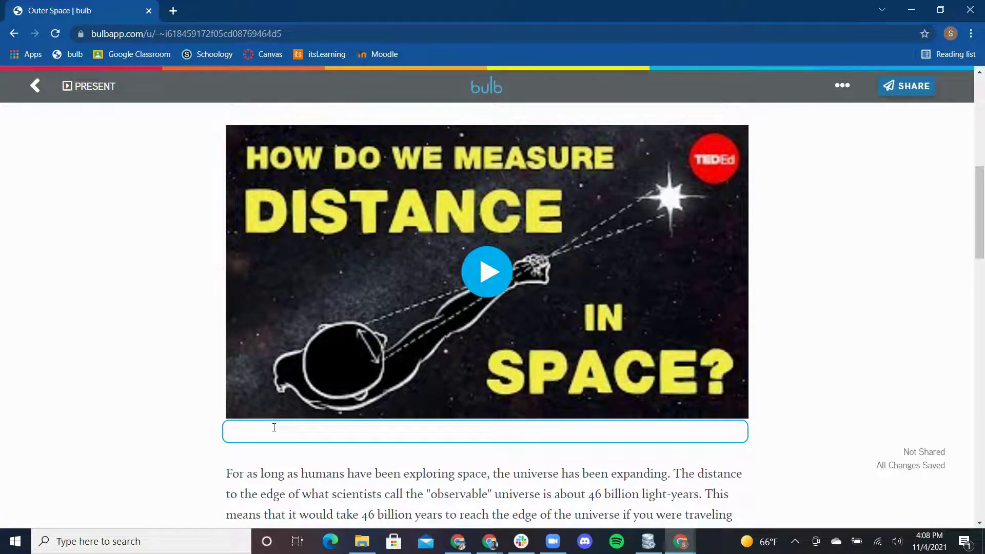
pyautogui.scroll(-8, 274, 427)
pyautogui.scroll(4, 296, 428)
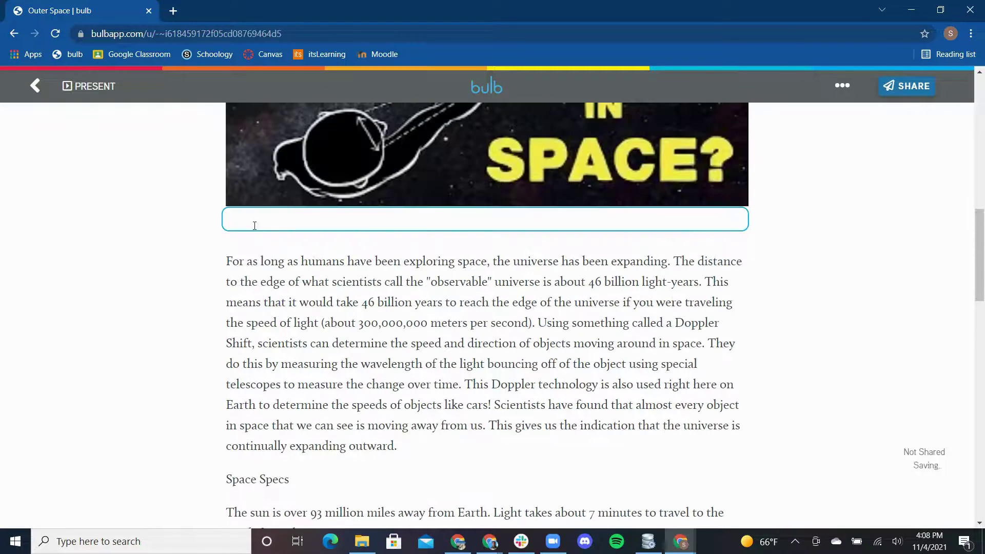
pyautogui.write('more ')
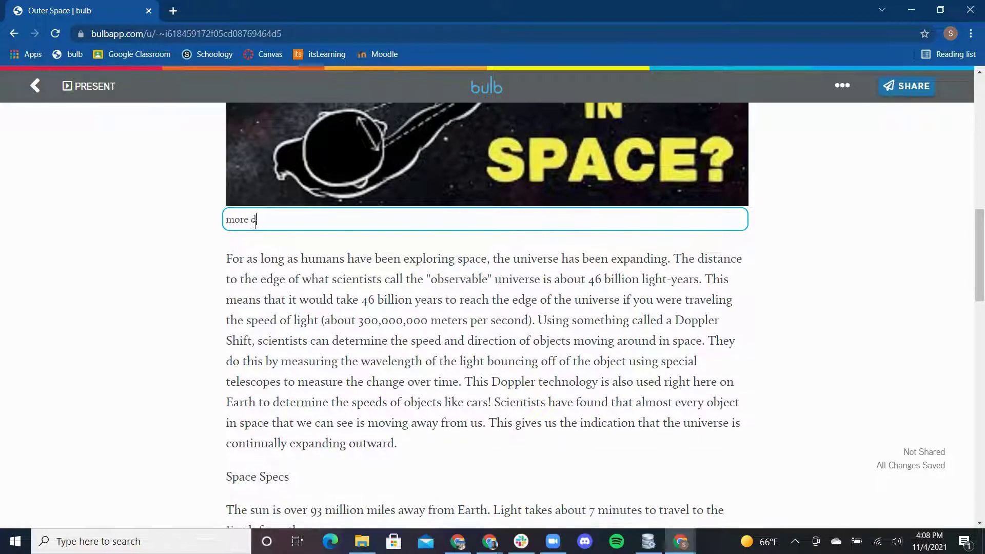
pyautogui.write('details on ligh')
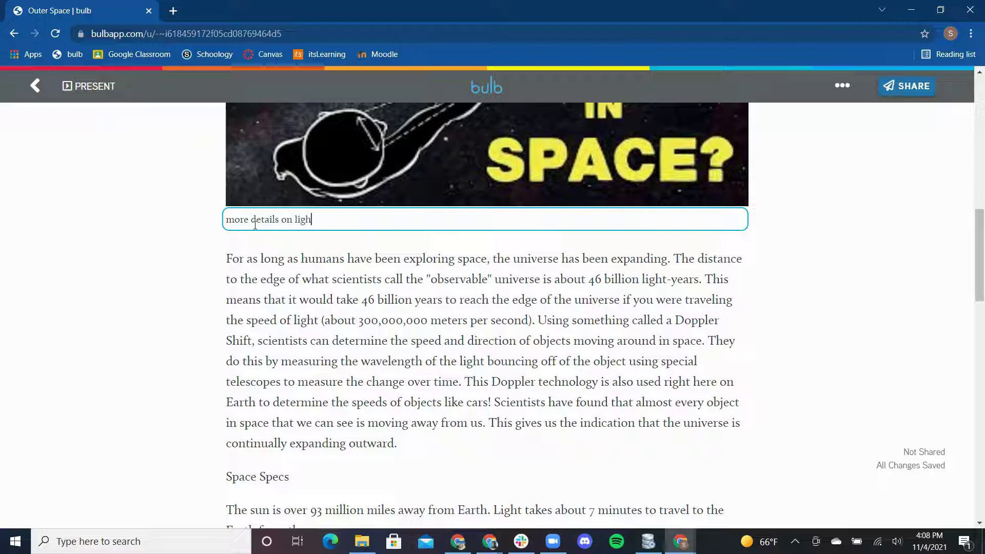
pyautogui.write('tyears')
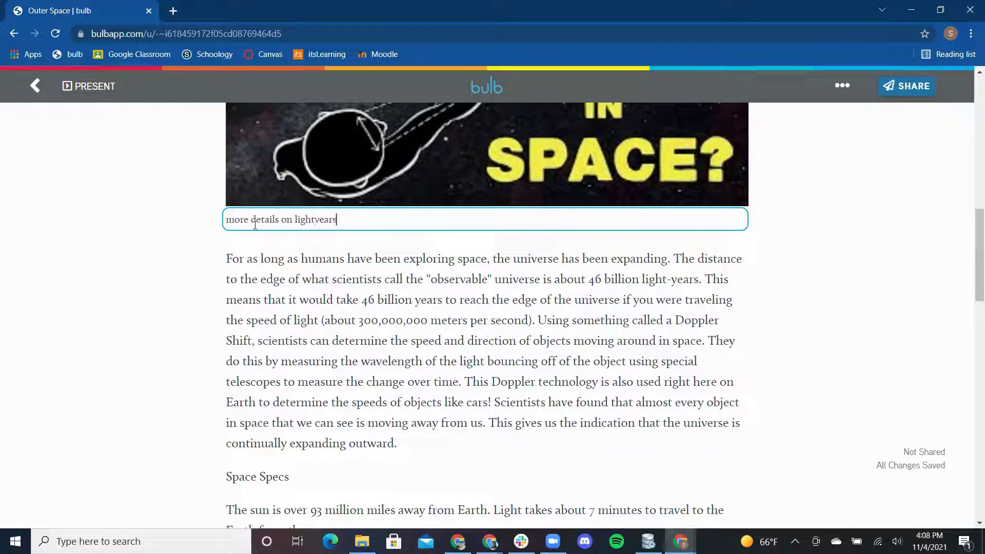
pyautogui.click(261, 255)
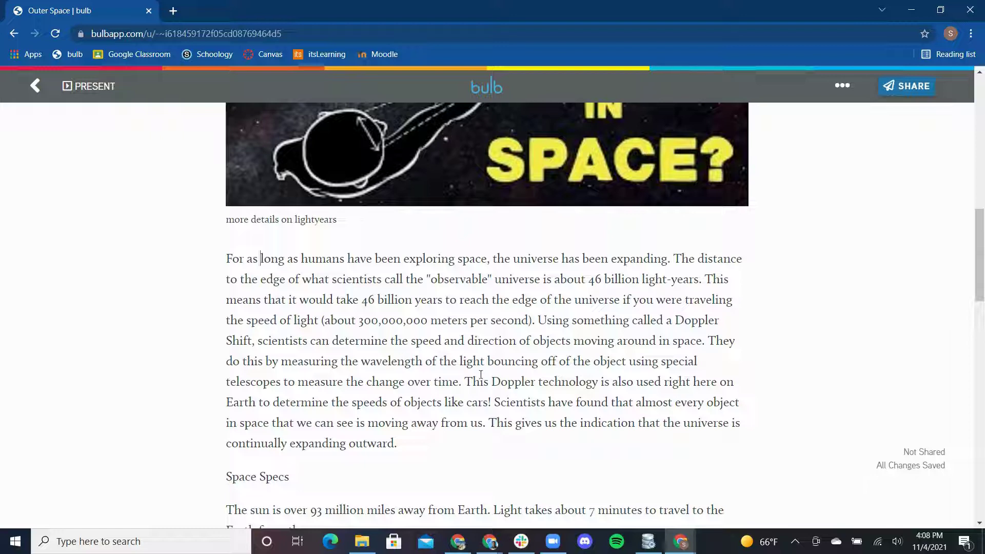
pyautogui.scroll(-6, 460, 378)
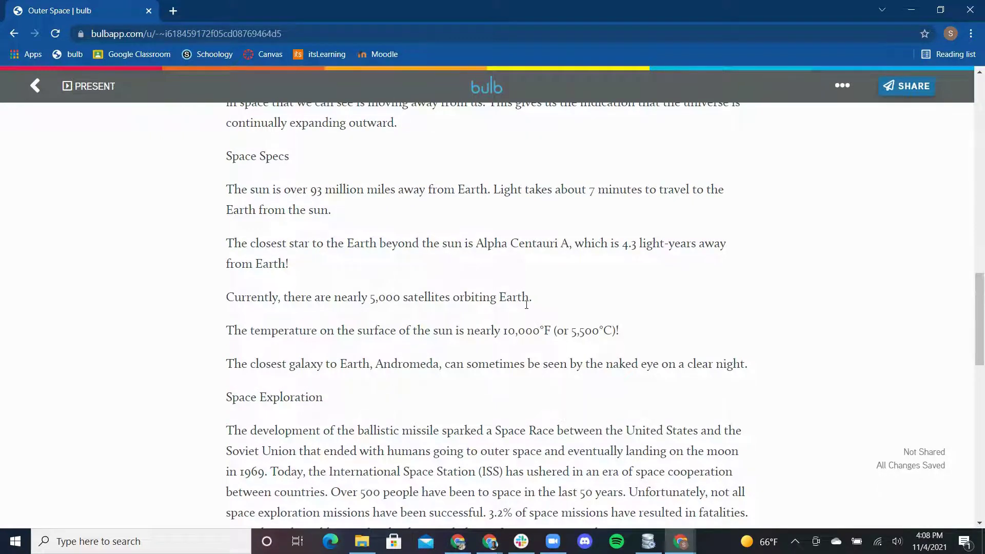
pyautogui.scroll(1, 527, 305)
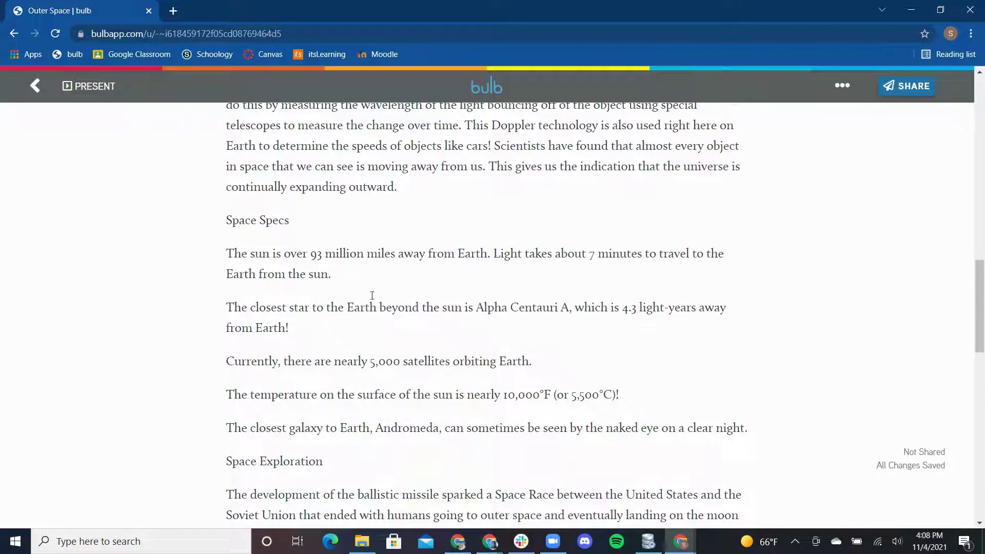
pyautogui.scroll(3, 389, 267)
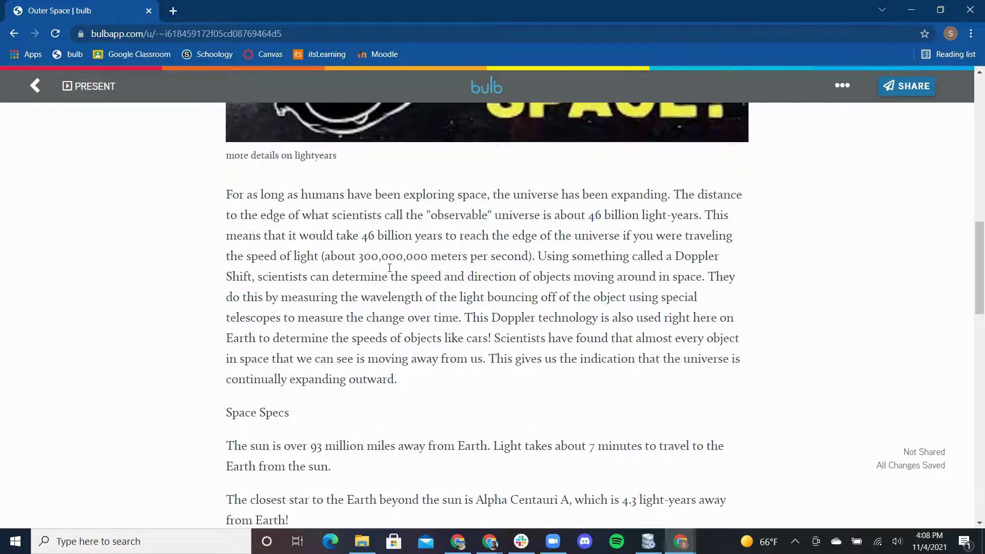
# - Insert the blue nebula photo from an Unsplash 'nebula' search below the expanding-universe paragraph
pyautogui.click(411, 378)
pyautogui.press('Return')
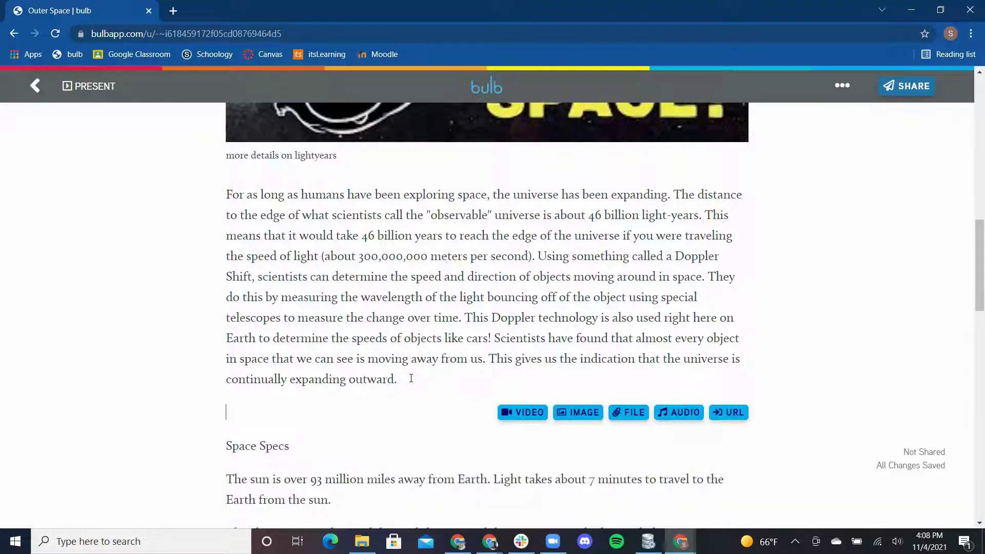
pyautogui.click(576, 414)
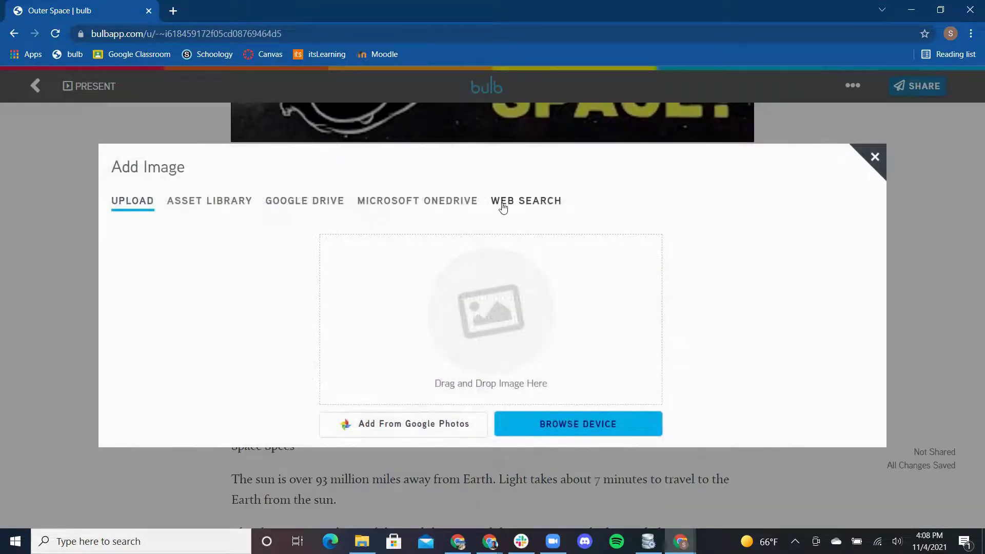
pyautogui.click(502, 206)
pyautogui.click(346, 256)
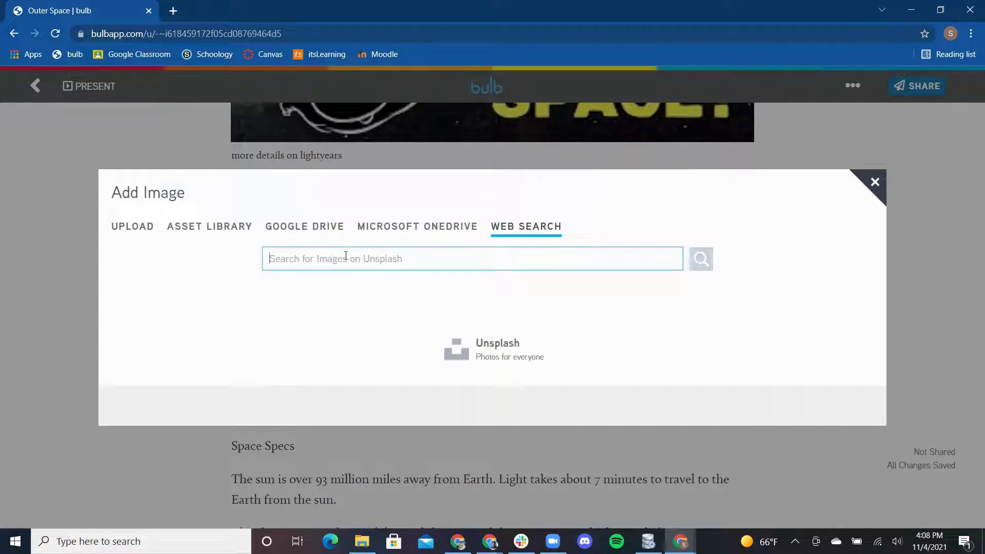
pyautogui.write('nebula')
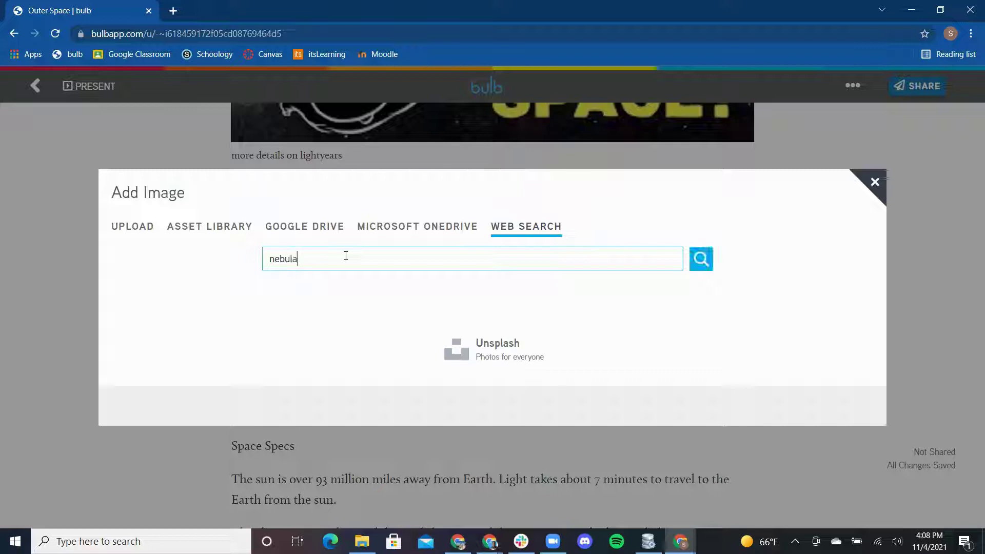
pyautogui.press('Return')
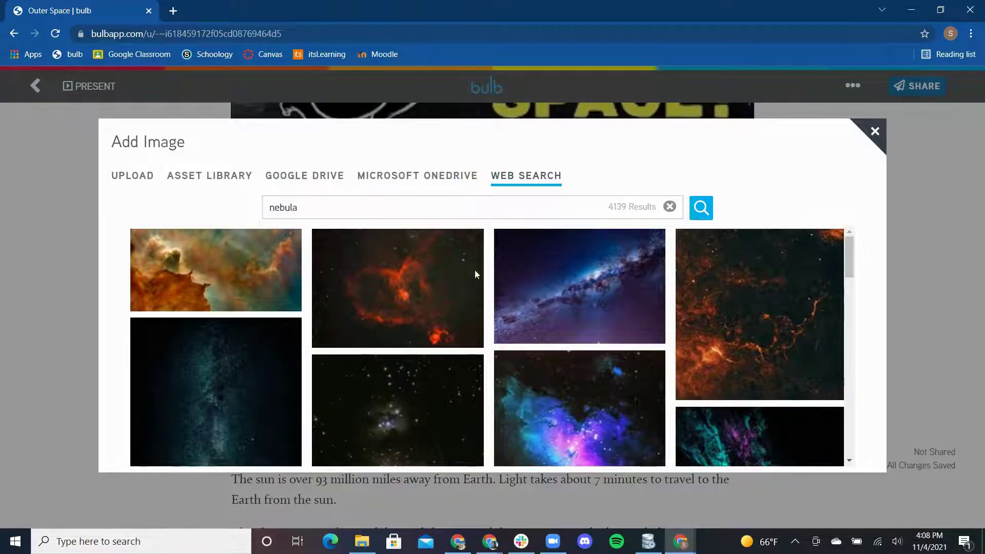
pyautogui.scroll(-5, 575, 304)
pyautogui.scroll(-6, 576, 307)
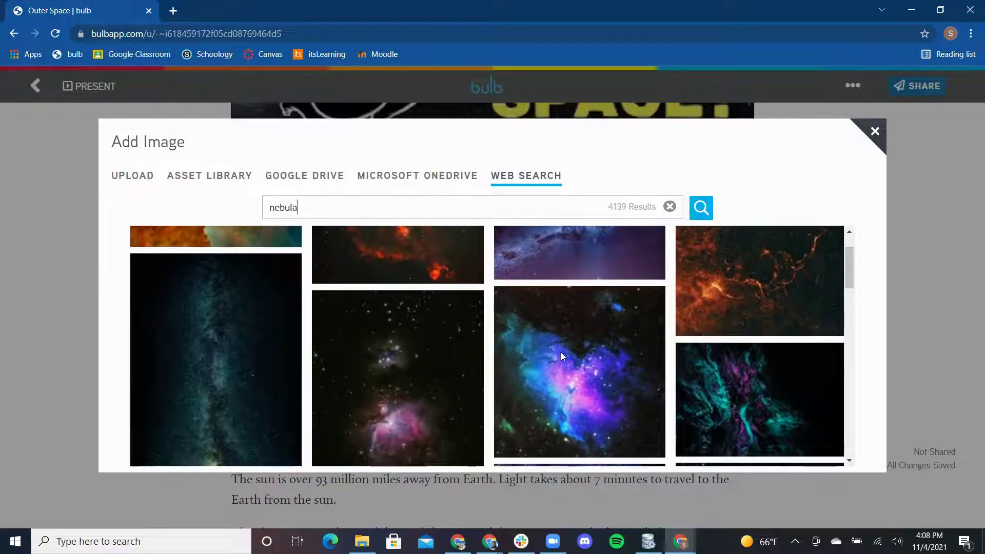
pyautogui.click(562, 352)
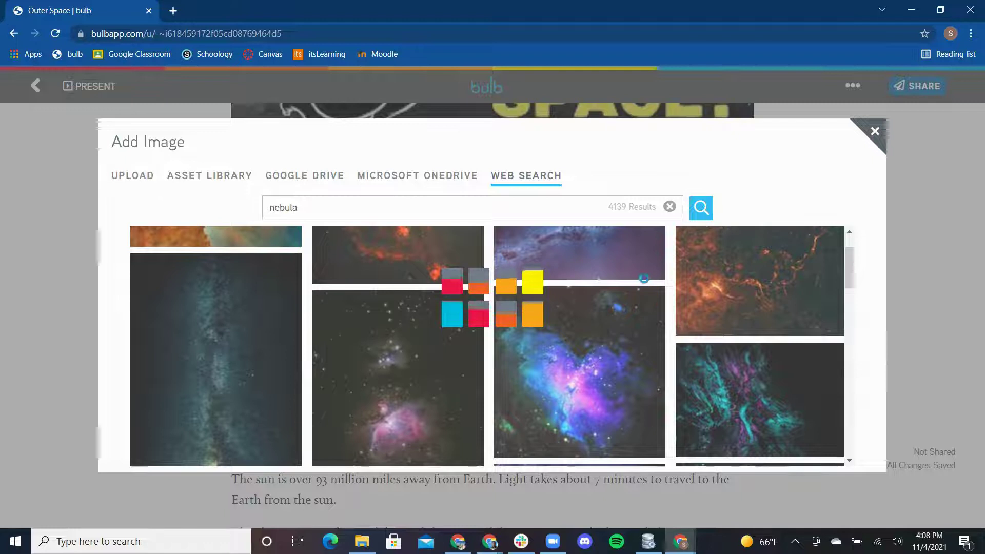
# - Shrink the nebula image to a smaller square by dragging its corner handle
pyautogui.scroll(-7, 687, 328)
pyautogui.scroll(10, 687, 329)
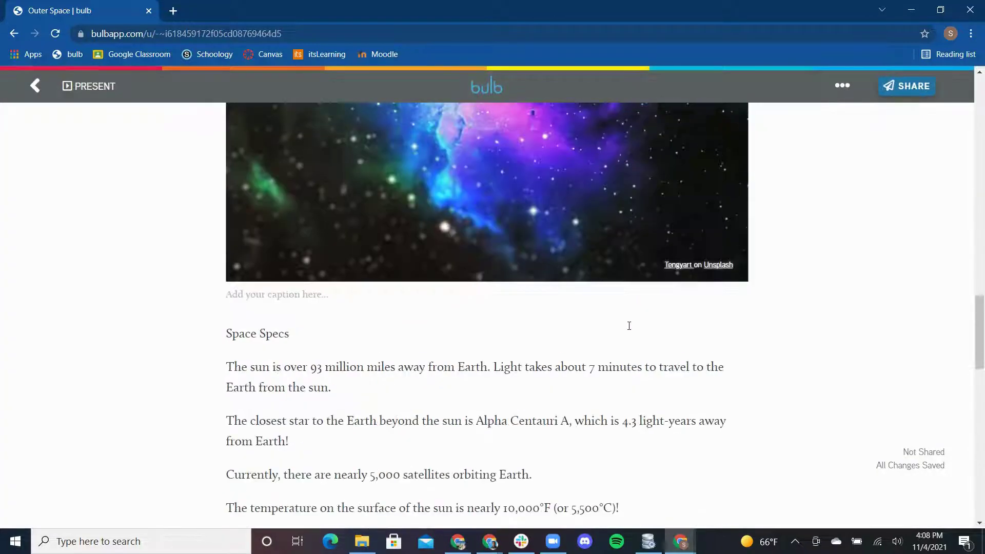
pyautogui.scroll(-5, 662, 298)
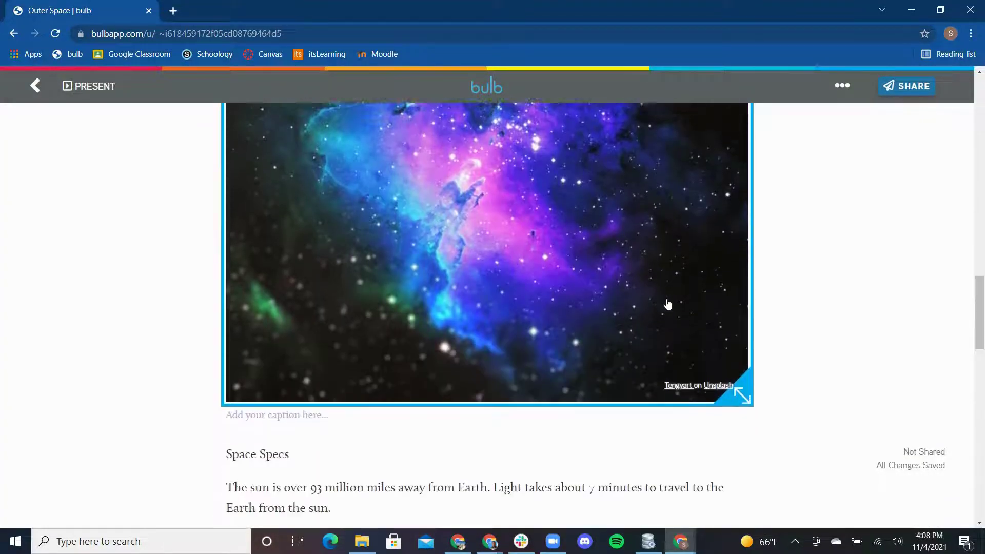
pyautogui.moveTo(750, 334); pyautogui.dragTo(634, 216)
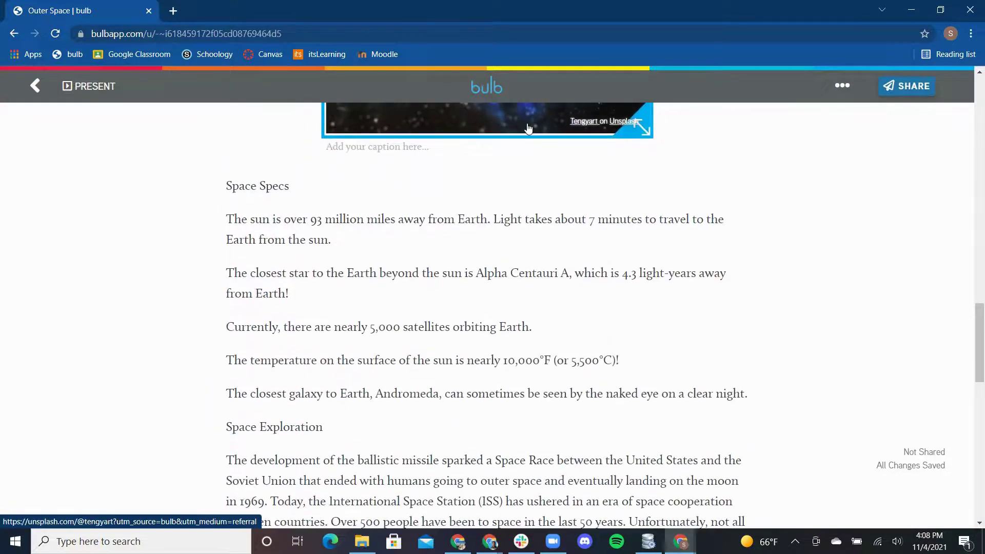
pyautogui.scroll(10, 633, 216)
pyautogui.scroll(-4, 636, 225)
pyautogui.scroll(1, 636, 225)
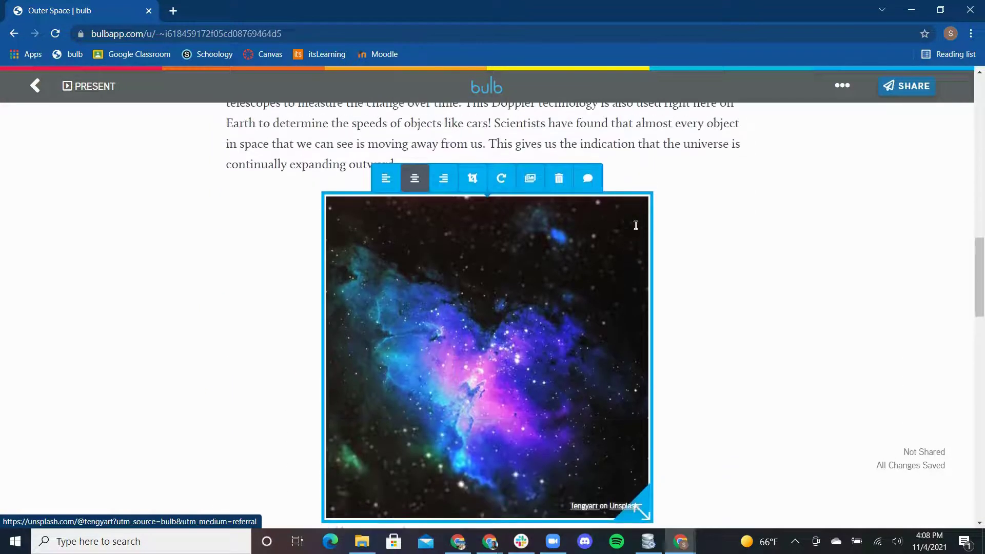
# - Convert the nebula photo into an image carousel, confirm, and select the carousel for editing
pyautogui.click(536, 178)
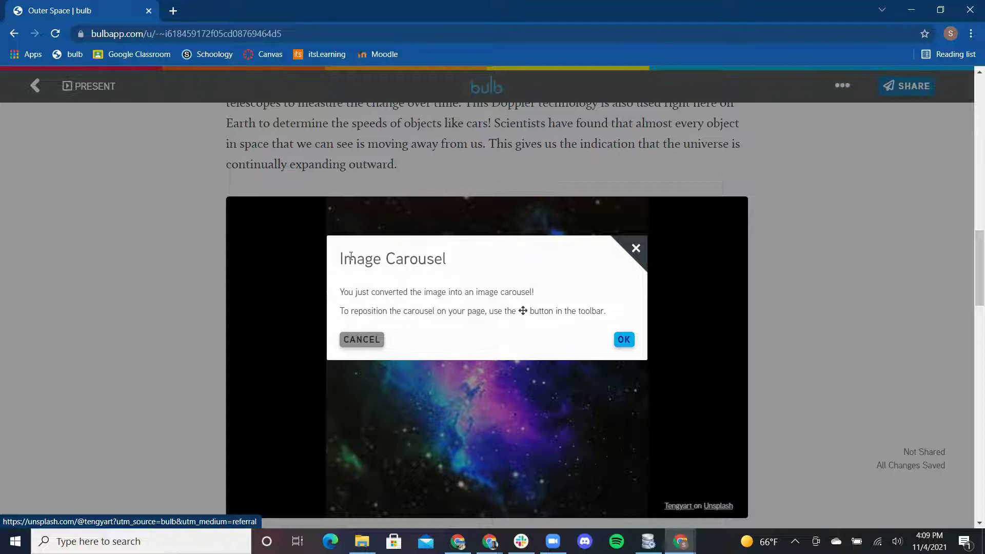
pyautogui.click(624, 340)
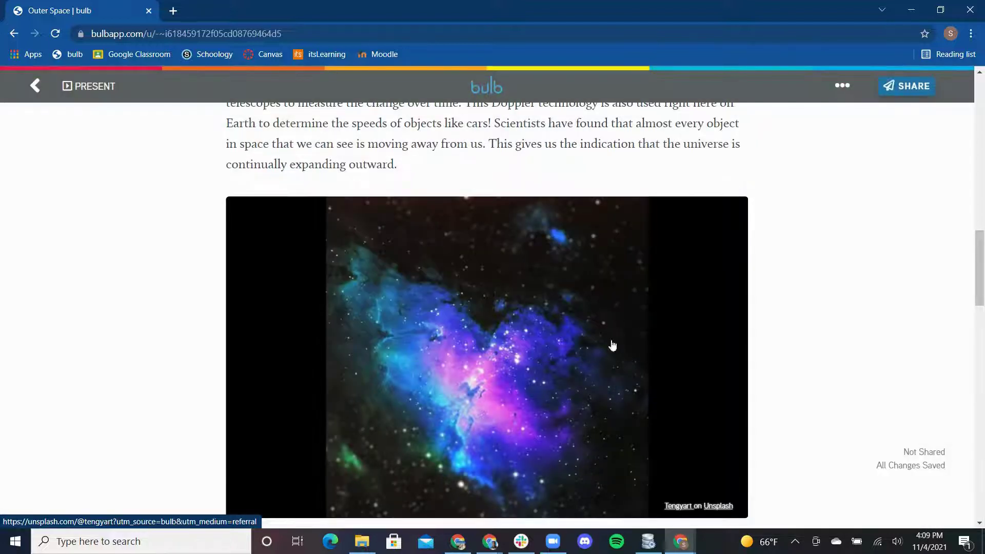
pyautogui.scroll(-1, 594, 272)
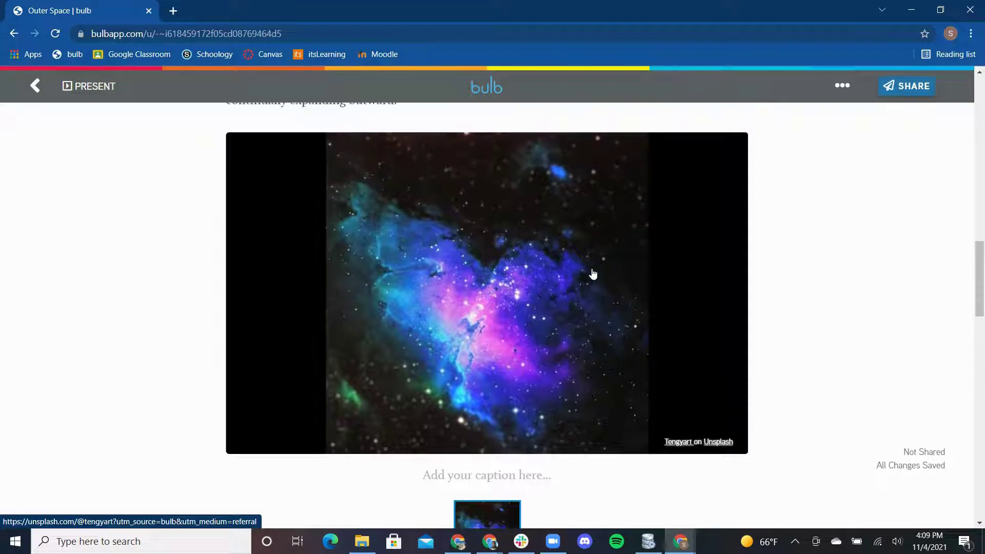
pyautogui.scroll(-1, 535, 305)
pyautogui.click(594, 311)
pyautogui.scroll(3, 508, 288)
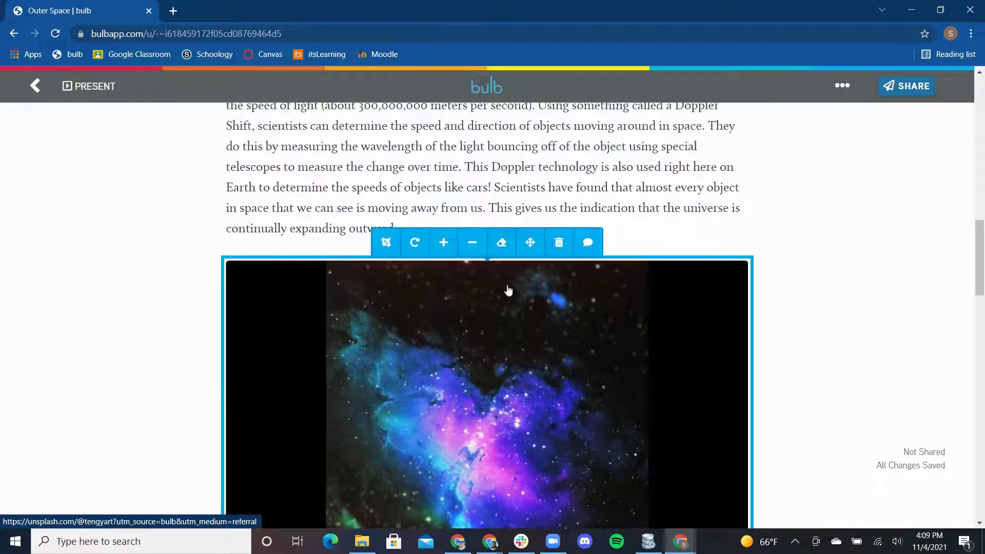
# - Add the first Unsplash 'supernova' result as a new slide captioned 'supernova'
pyautogui.click(444, 243)
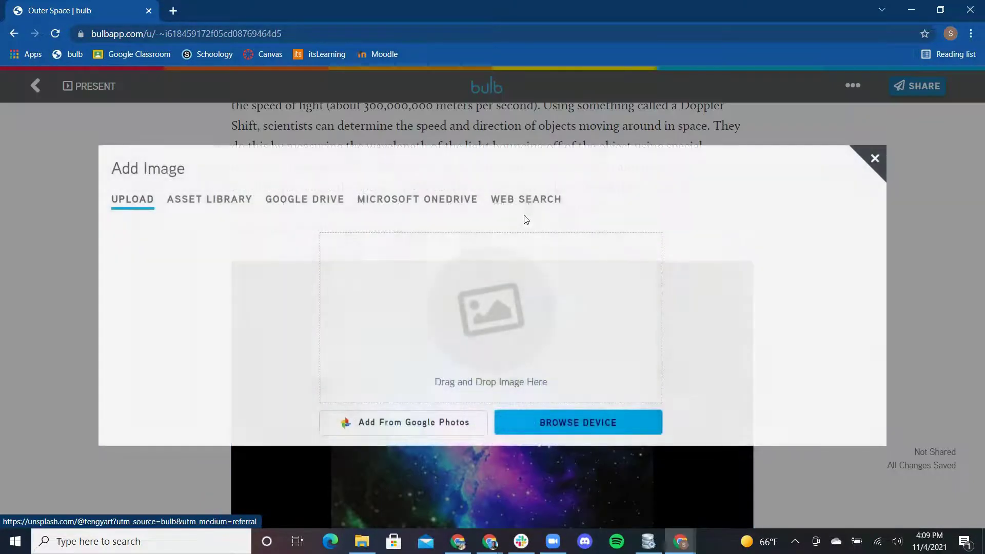
pyautogui.click(528, 203)
pyautogui.click(412, 253)
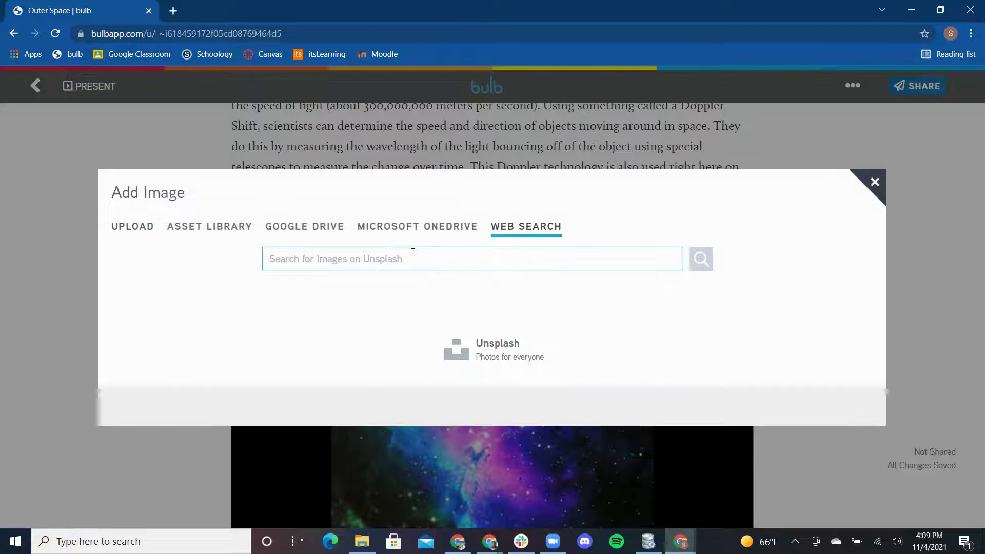
pyautogui.write('supernova')
pyautogui.press('Return')
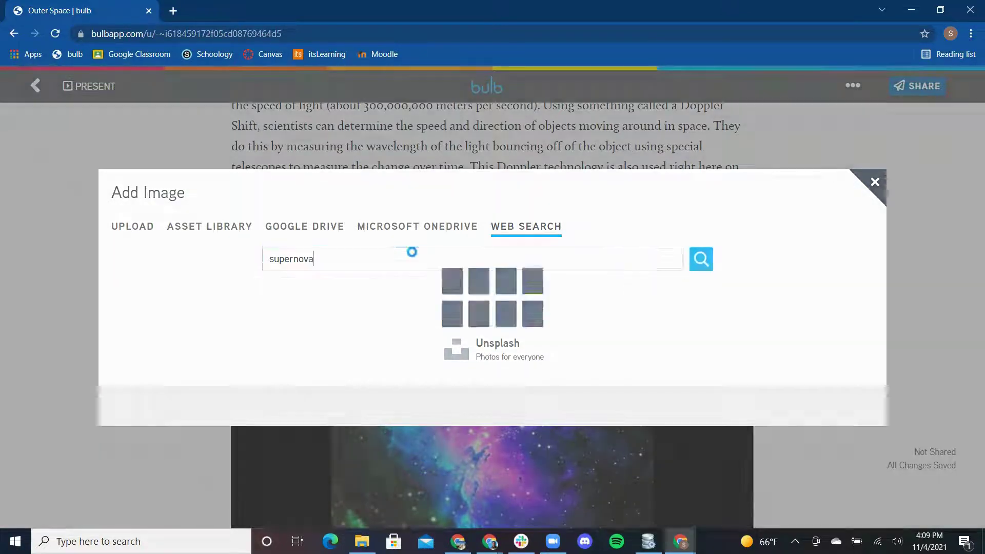
pyautogui.click(218, 335)
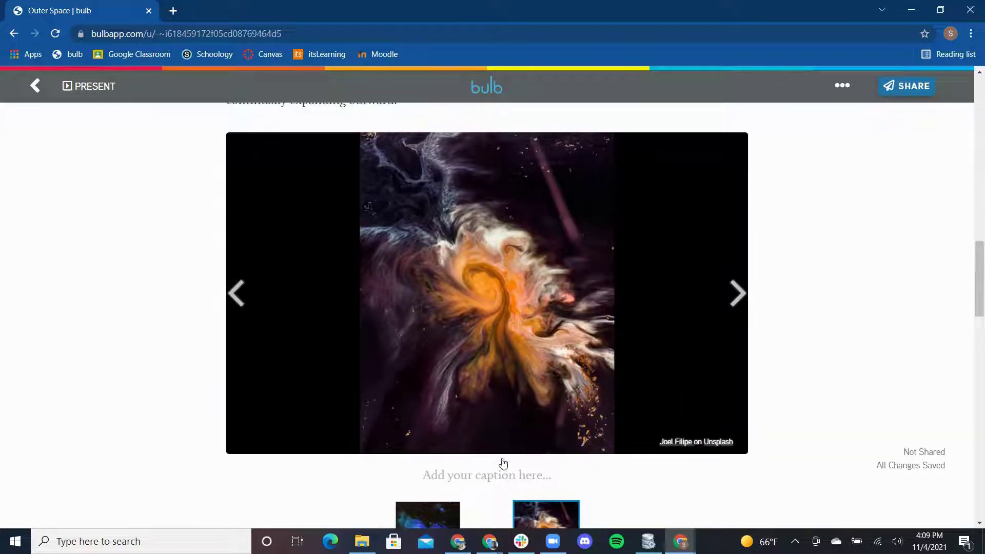
pyautogui.click(455, 476)
pyautogui.click(477, 472)
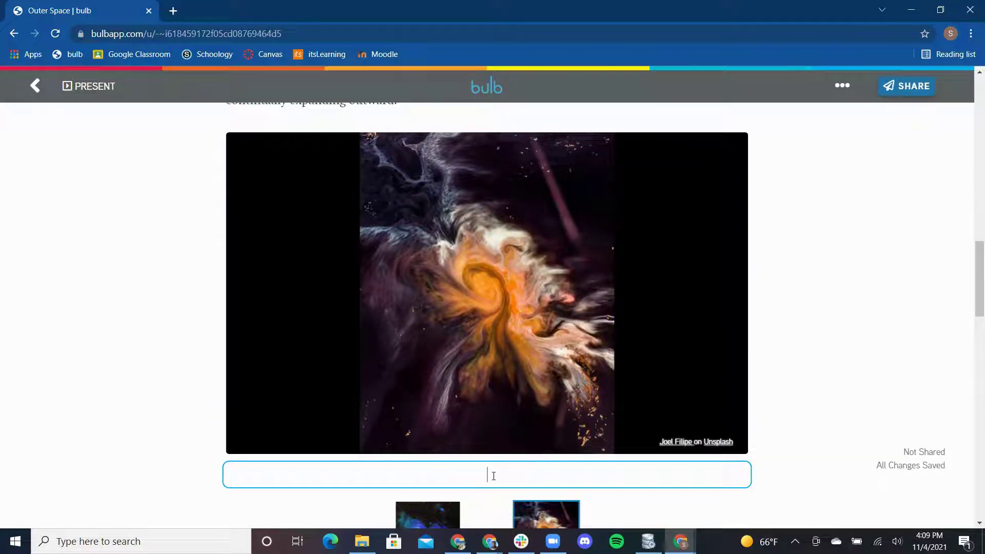
pyautogui.write('supernova')
pyautogui.press('Return')
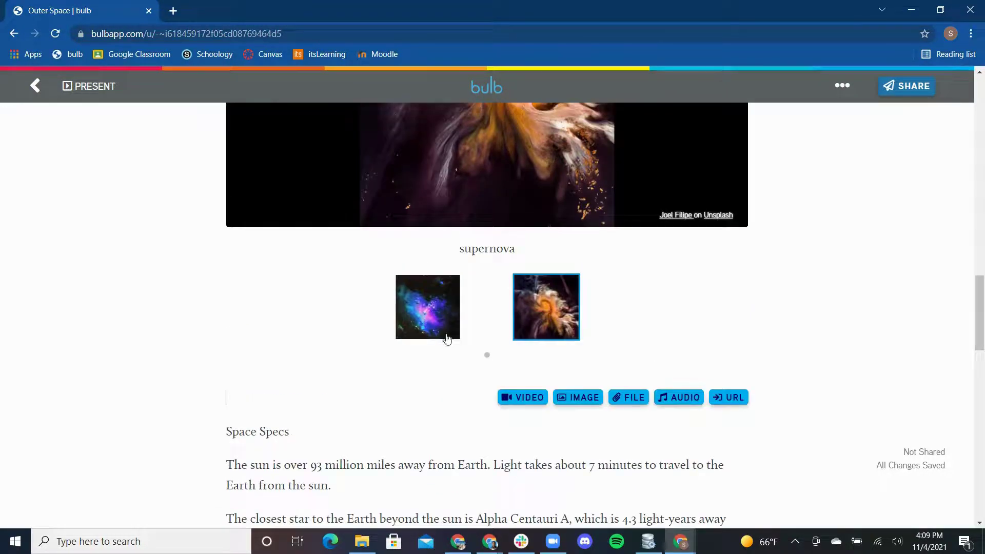
# - Caption the nebula slide 'nebula' in bold, italic and underline
pyautogui.click(447, 339)
pyautogui.click(481, 408)
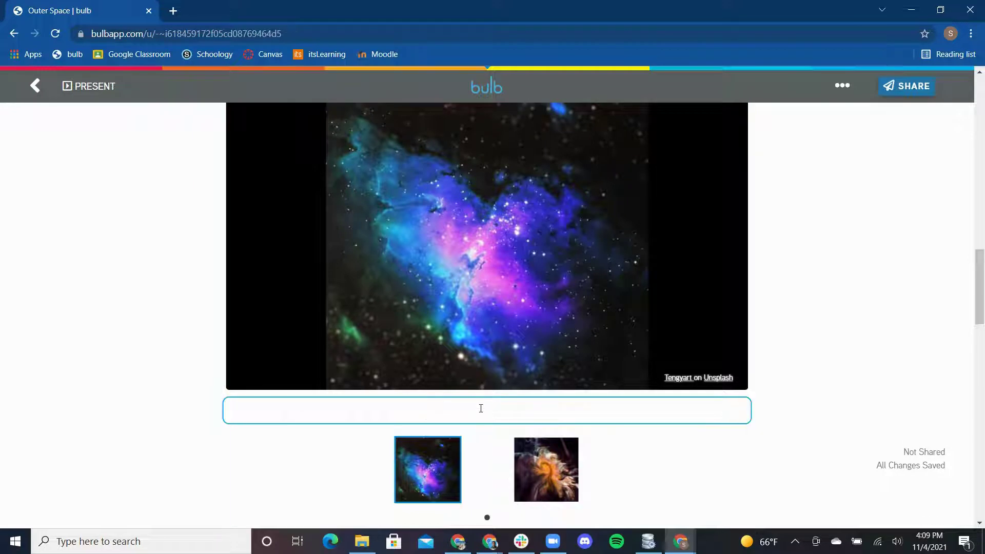
pyautogui.write('nebula')
pyautogui.moveTo(508, 411); pyautogui.dragTo(468, 411)
pyautogui.click(450, 386)
pyautogui.click(473, 385)
pyautogui.click(502, 385)
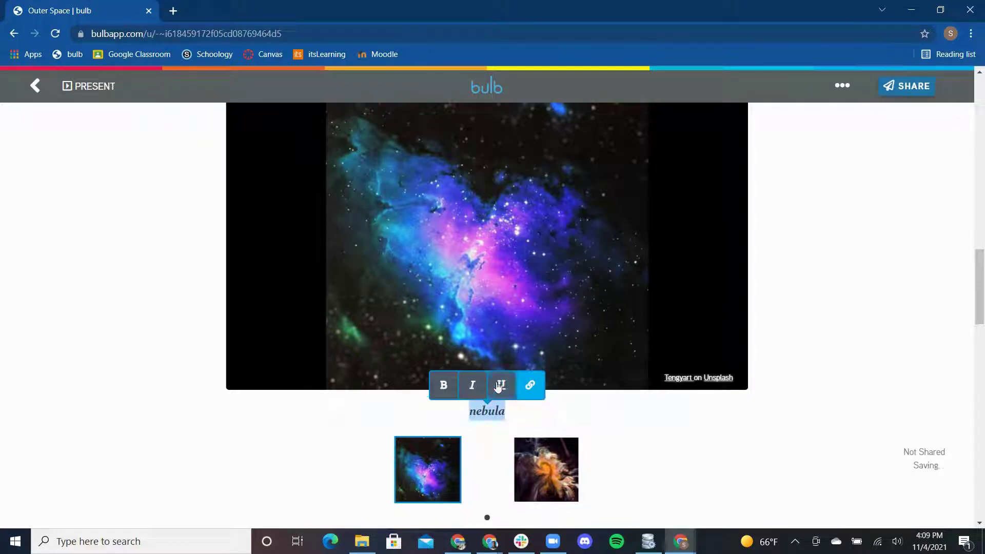
pyautogui.click(531, 385)
pyautogui.click(598, 391)
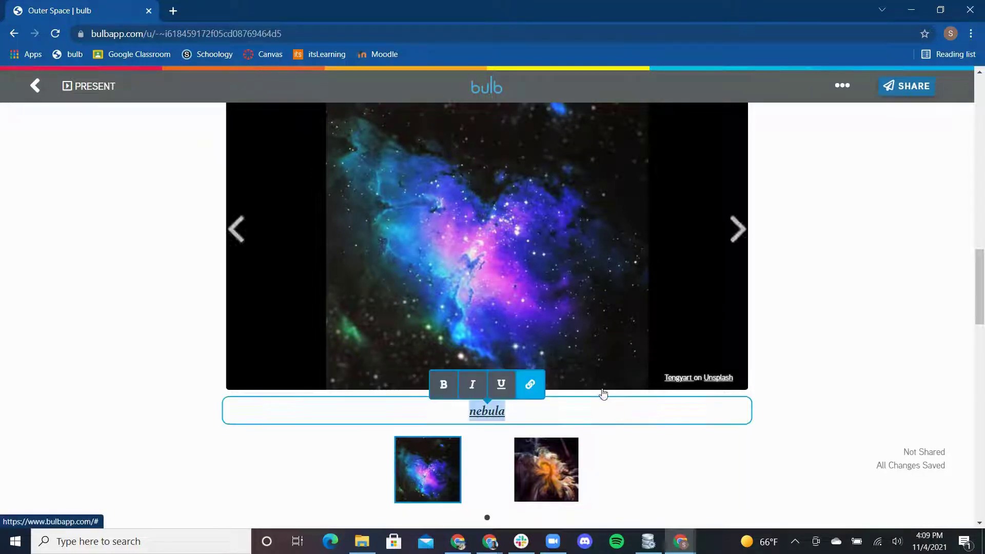
pyautogui.click(577, 418)
# - Scroll down to Space Specs, add a blank line under the heading, and open the FILE dialog
pyautogui.scroll(4, 693, 401)
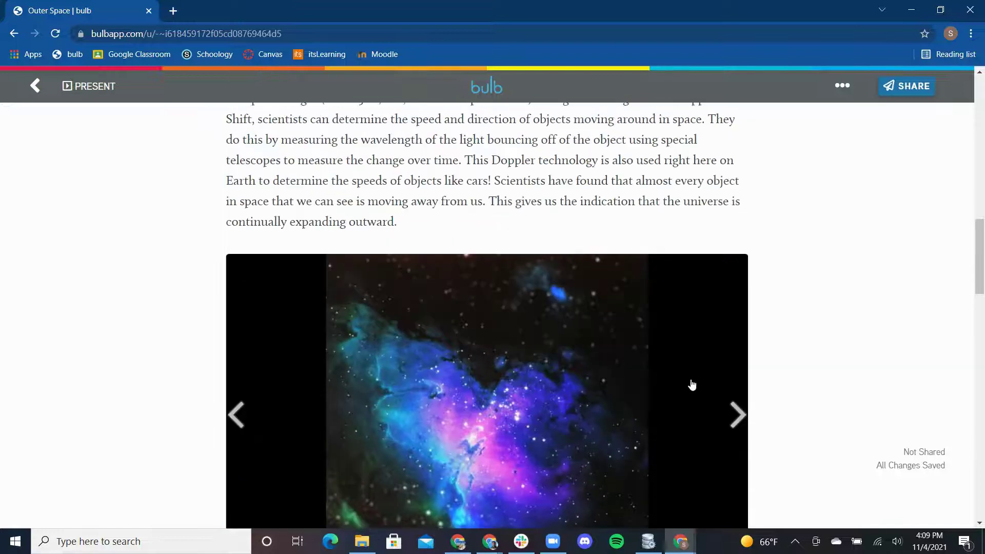
pyautogui.scroll(-1, 677, 390)
pyautogui.scroll(-5, 704, 404)
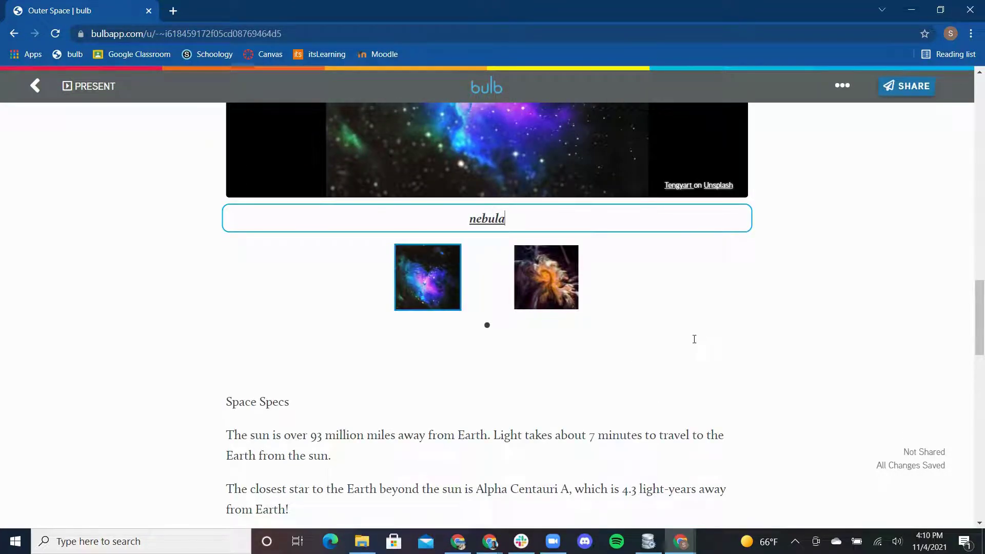
pyautogui.scroll(-1, 689, 337)
pyautogui.scroll(-1, 689, 336)
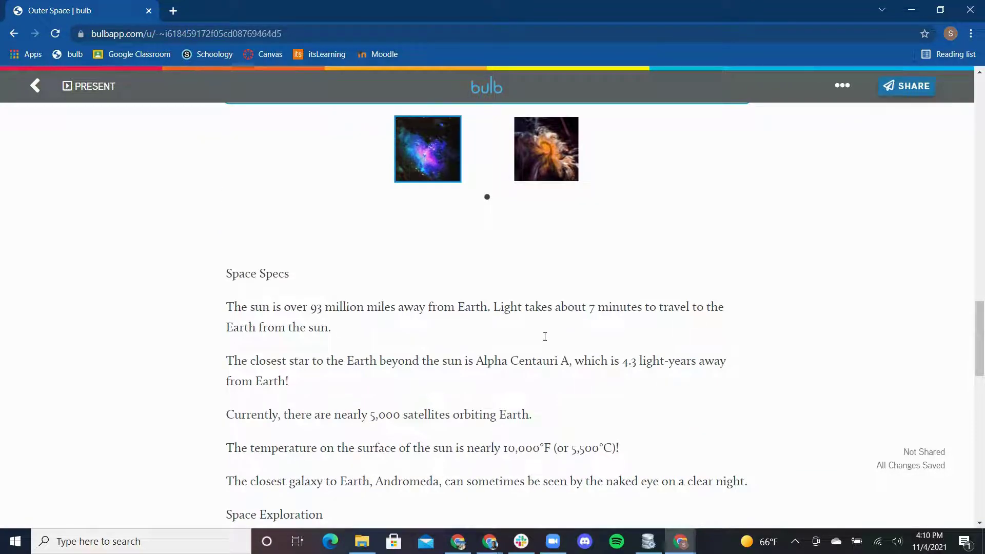
pyautogui.scroll(-1, 263, 196)
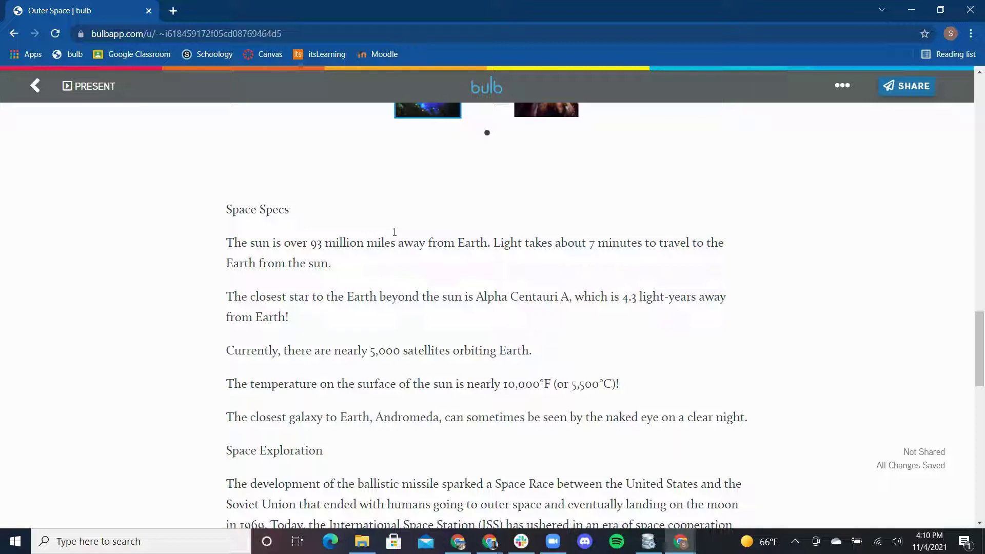
pyautogui.press('Return')
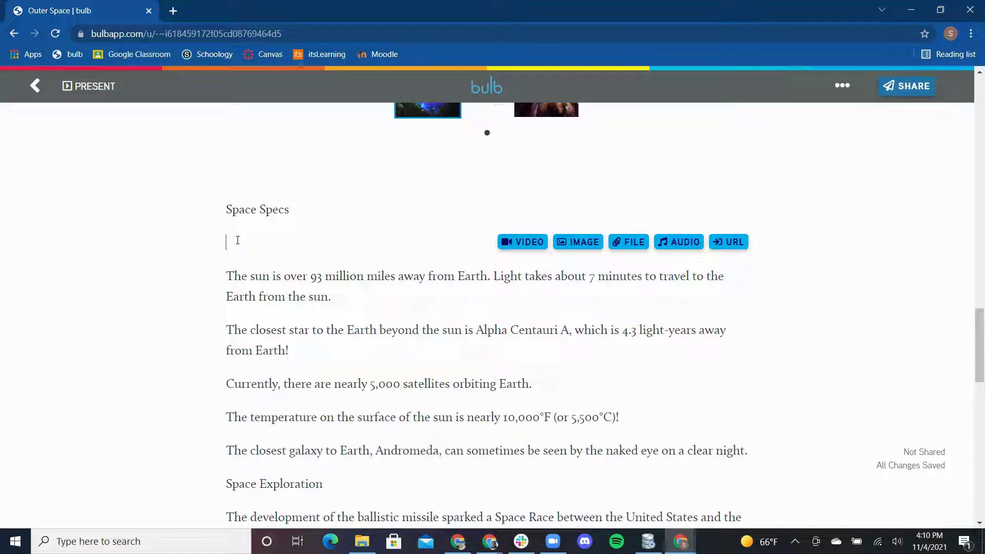
pyautogui.click(632, 244)
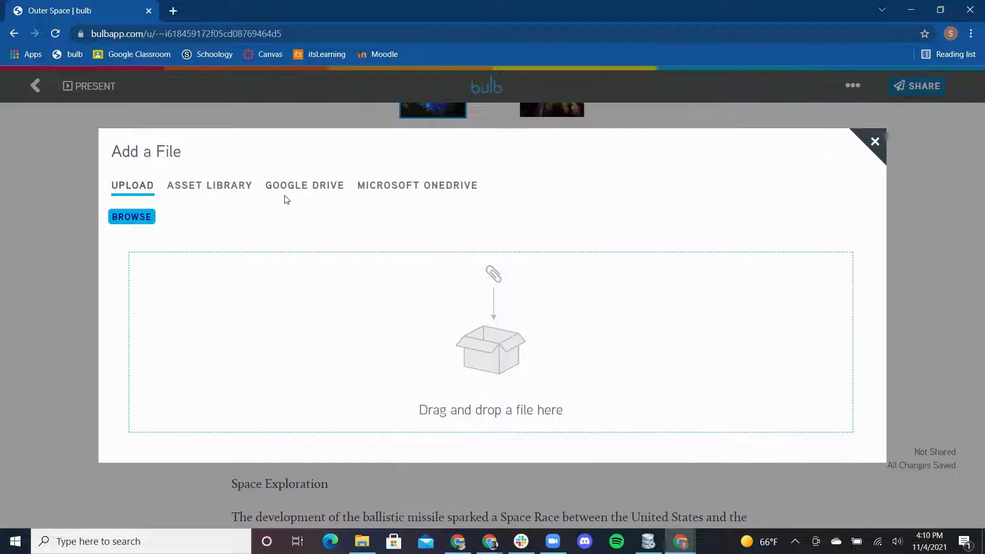
# - Embed the SPACE FACTS document found by searching Google Drive for 'space', skipping the sign-in prompt
pyautogui.click(299, 187)
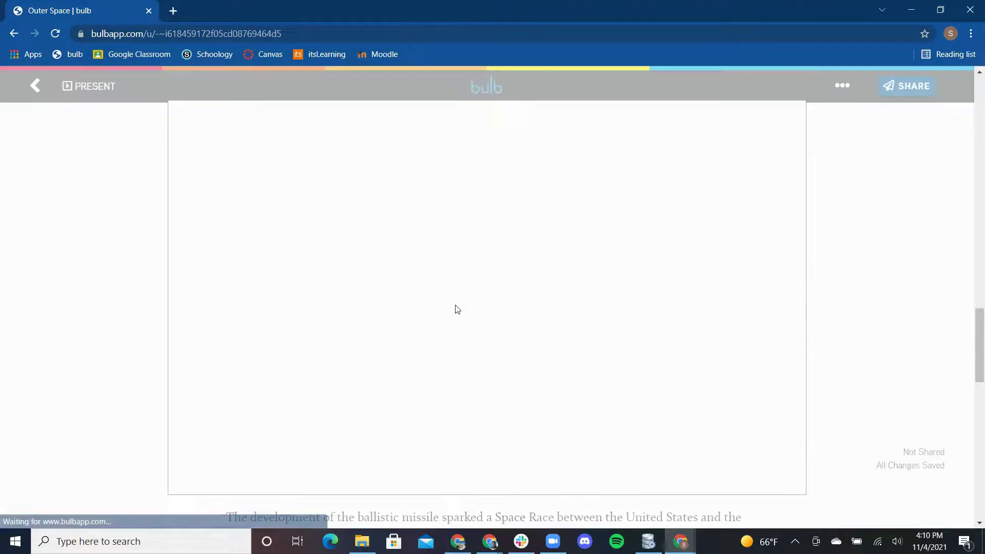
pyautogui.click(270, 153)
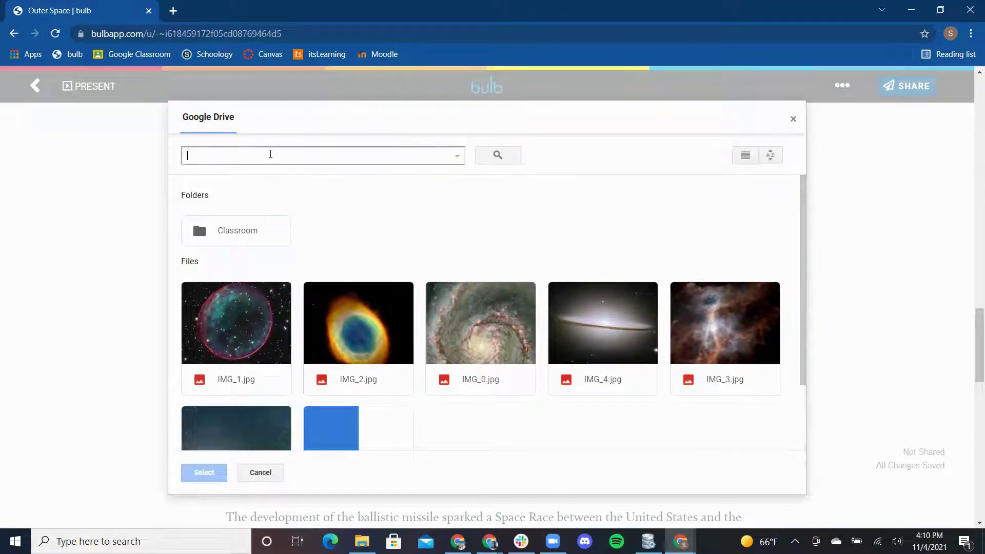
pyautogui.write('space')
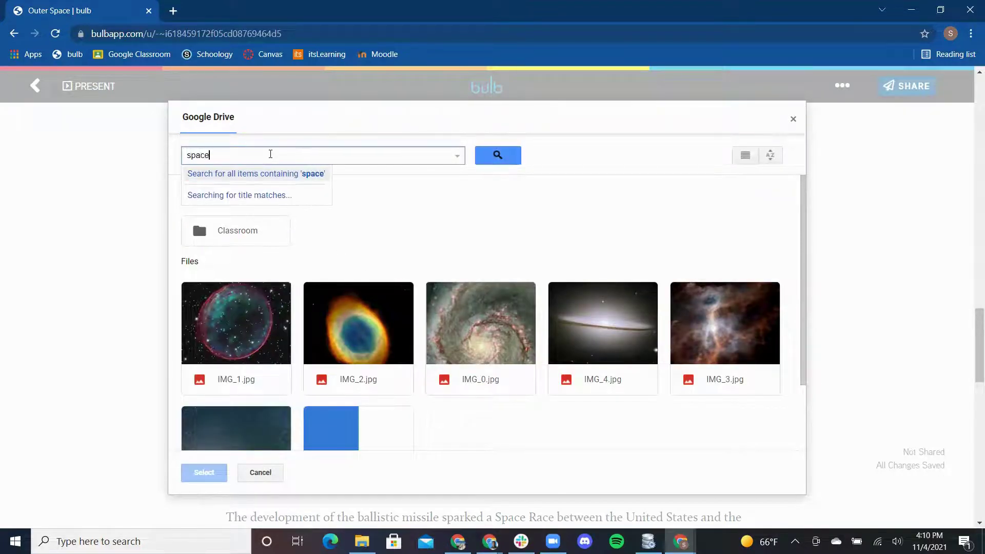
pyautogui.press('Return')
pyautogui.click(251, 237)
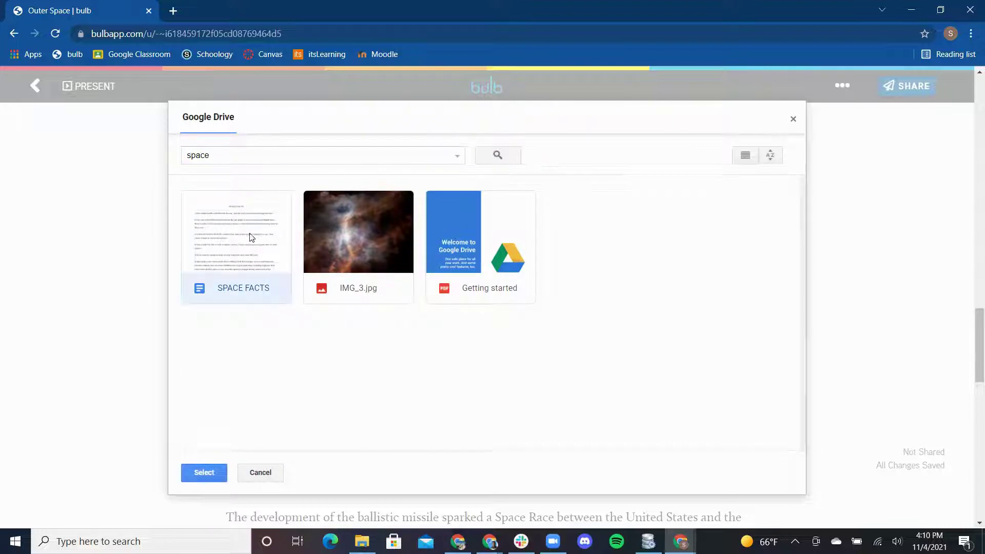
pyautogui.click(204, 472)
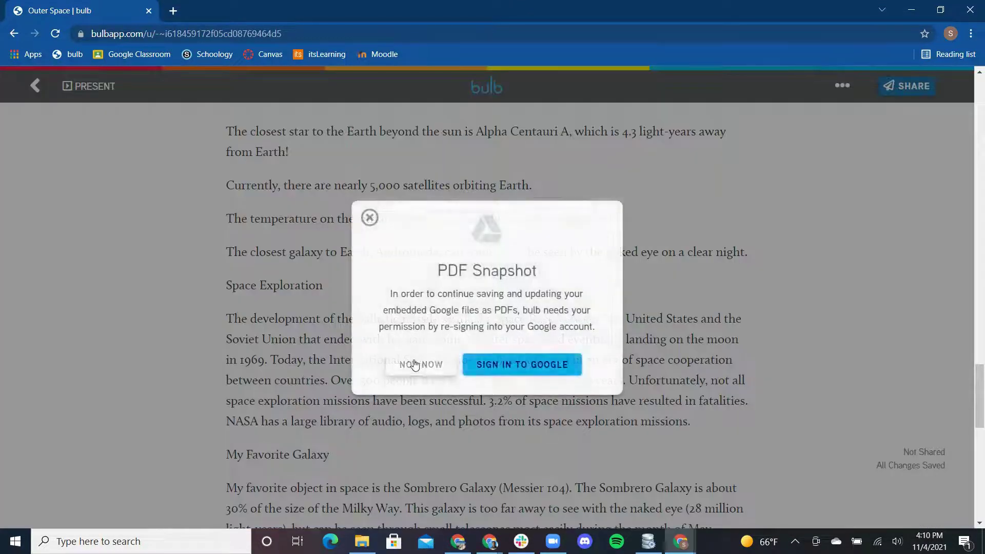
pyautogui.click(418, 368)
# - Make the Space Facts embed narrower and caption it 'Space Facts!'
pyautogui.scroll(10, 535, 351)
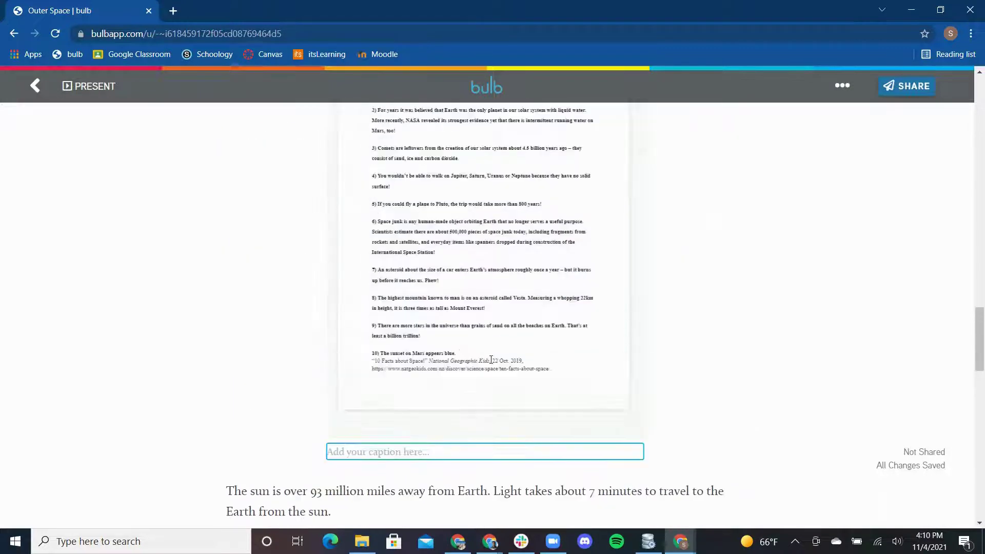
pyautogui.scroll(3, 611, 352)
pyautogui.scroll(-3, 590, 352)
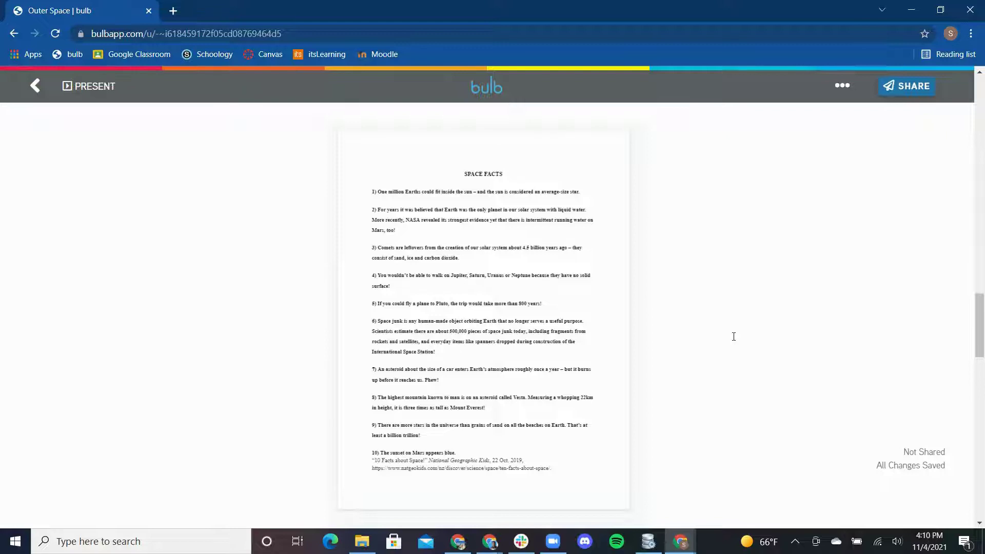
pyautogui.scroll(-1, 734, 336)
pyautogui.scroll(1, 734, 336)
pyautogui.scroll(3, 734, 336)
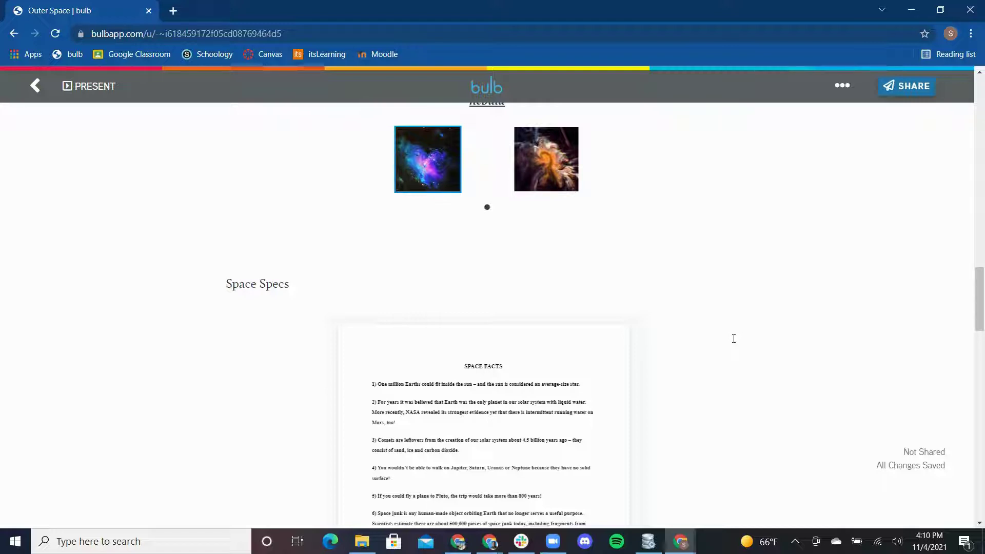
pyautogui.scroll(-5, 806, 414)
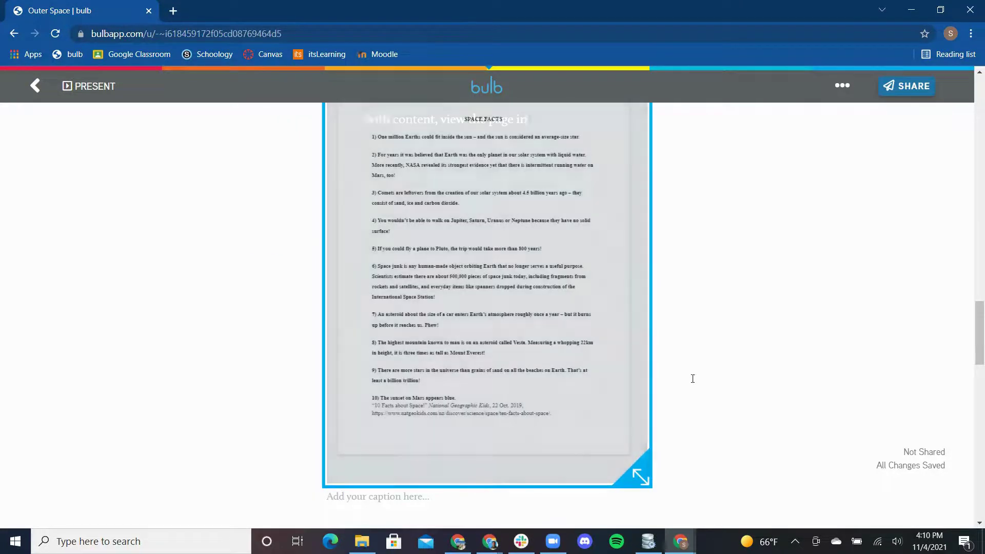
pyautogui.moveTo(640, 476); pyautogui.dragTo(543, 411)
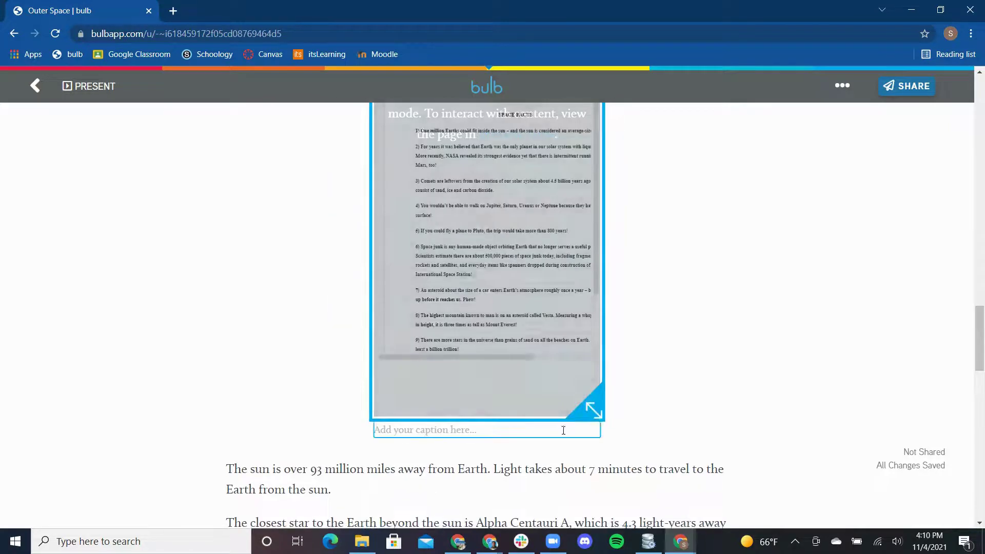
pyautogui.click(427, 431)
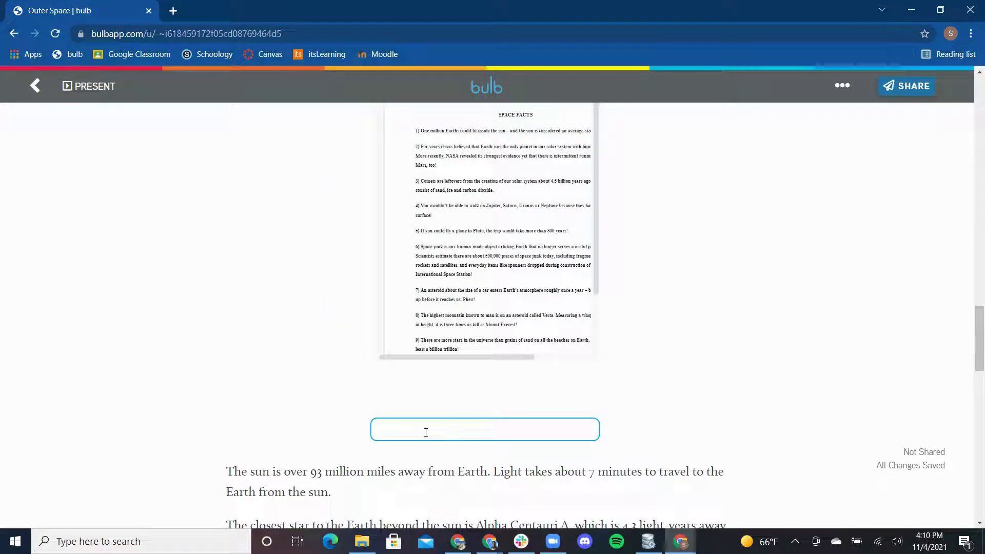
pyautogui.write('Space Facts!')
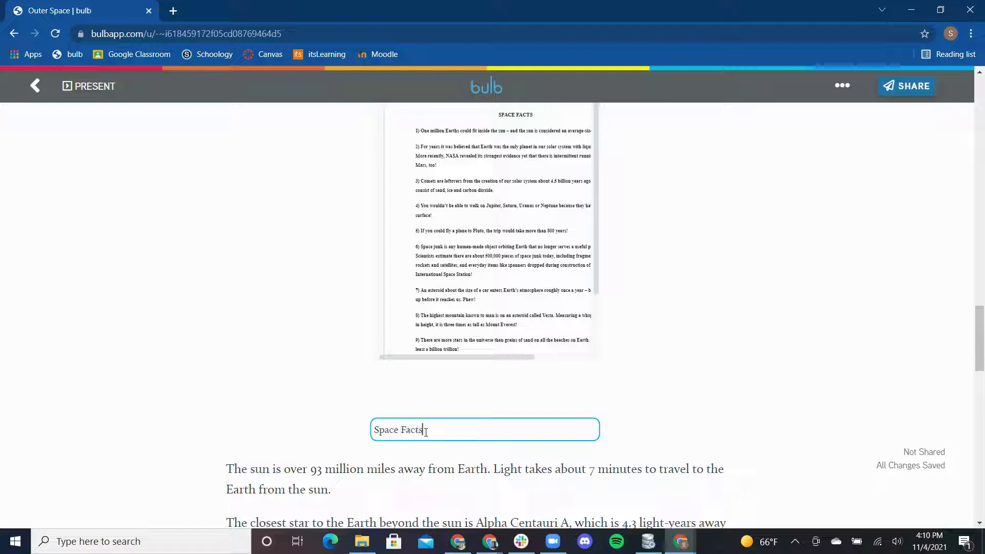
pyautogui.click(427, 469)
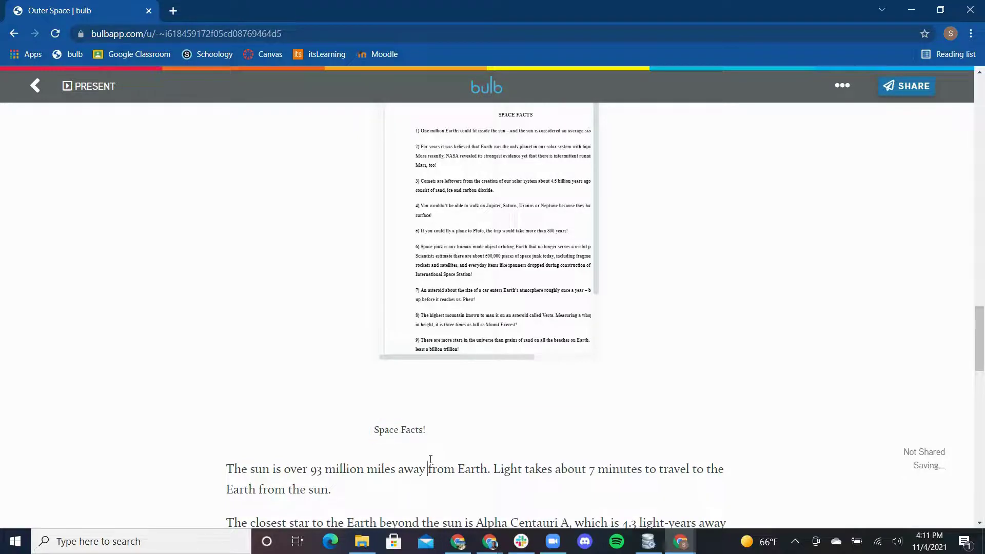
# - Add an empty paragraph after the Space Exploration missions paragraph
pyautogui.scroll(-1, 688, 370)
pyautogui.scroll(-5, 686, 373)
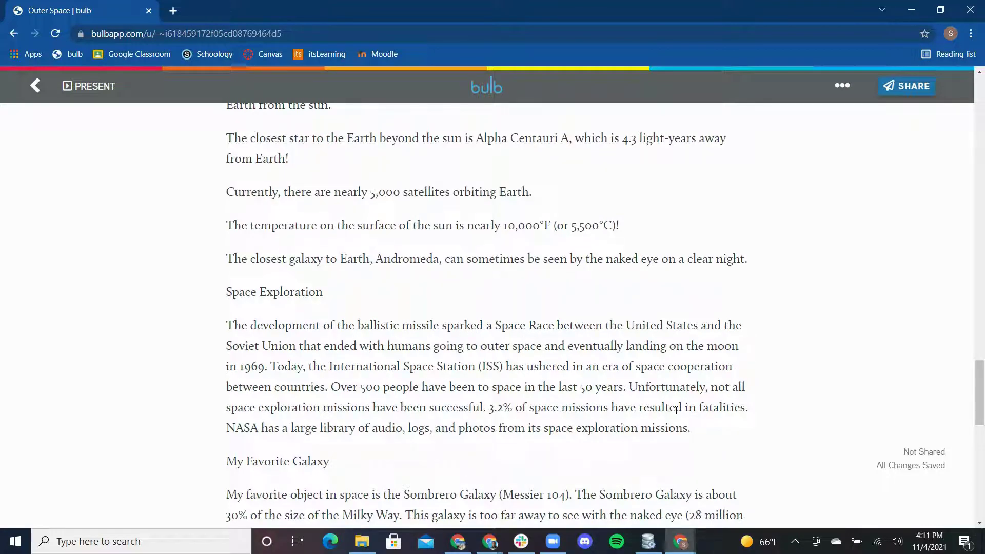
pyautogui.scroll(-1, 700, 408)
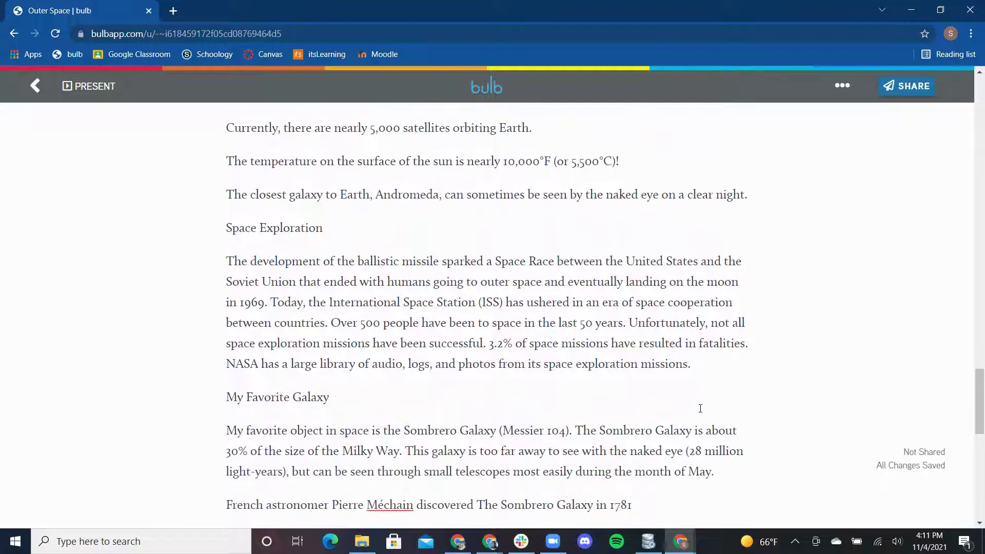
pyautogui.click(700, 363)
pyautogui.press('Return')
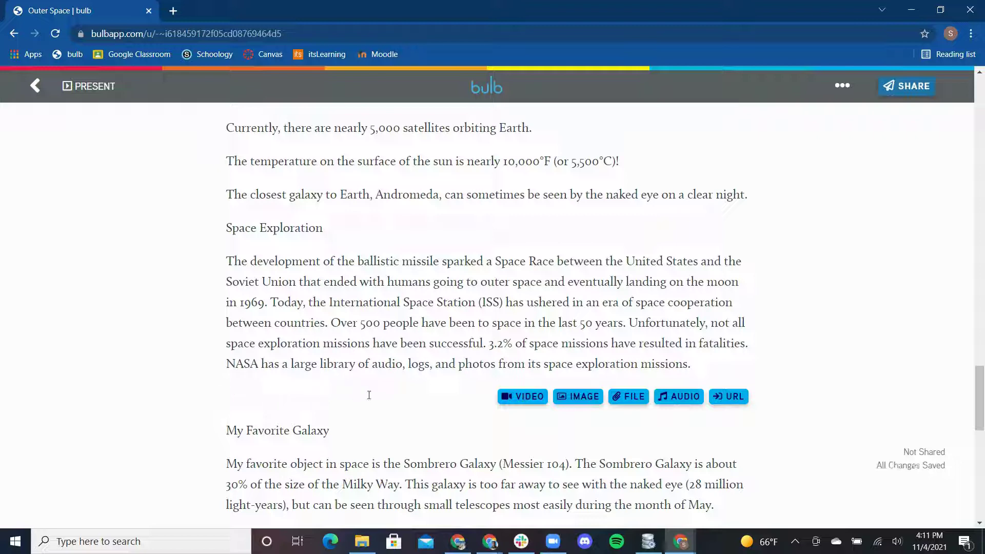
# - Insert the 2020-03-09T19:03:29.828Z.wav clip from the Asset Library and test its playback
pyautogui.click(680, 396)
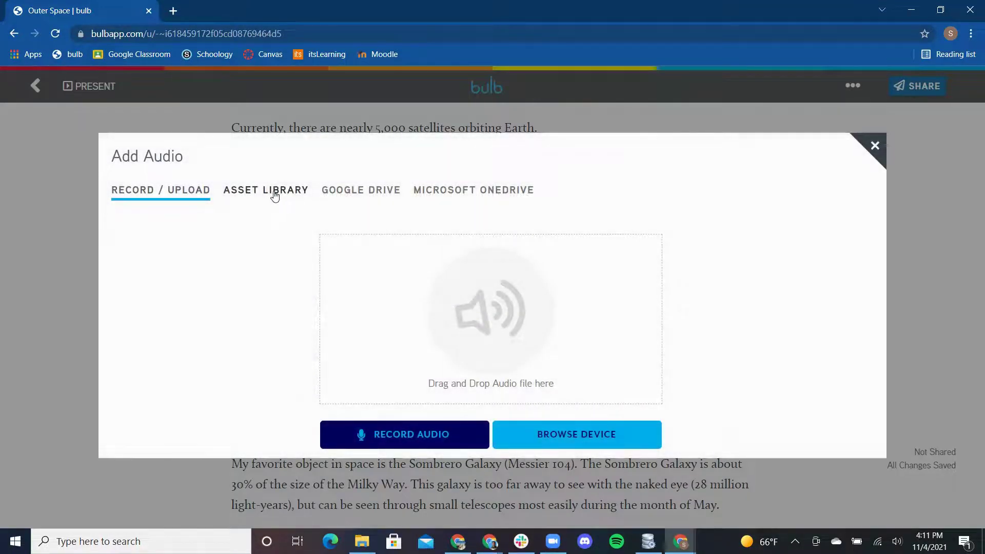
pyautogui.click(275, 195)
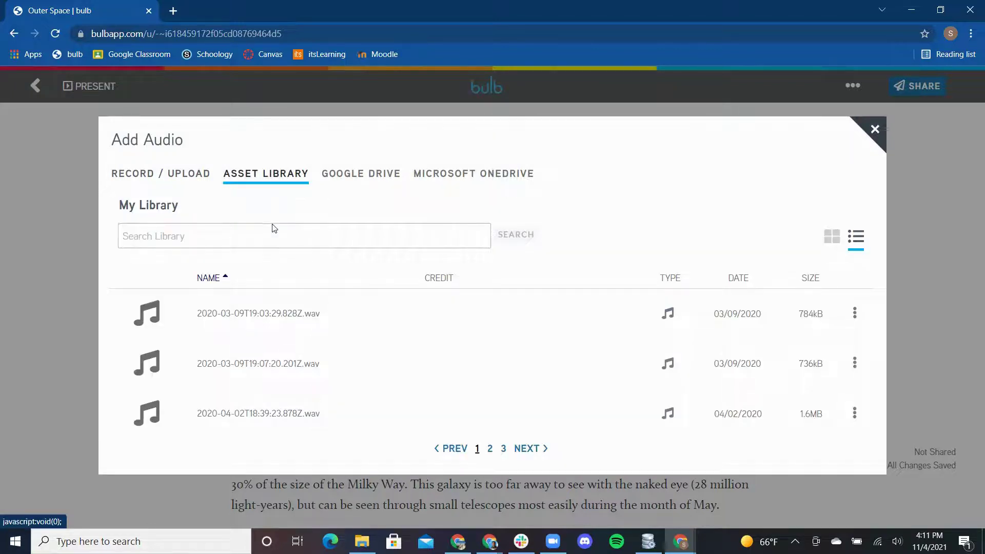
pyautogui.click(259, 317)
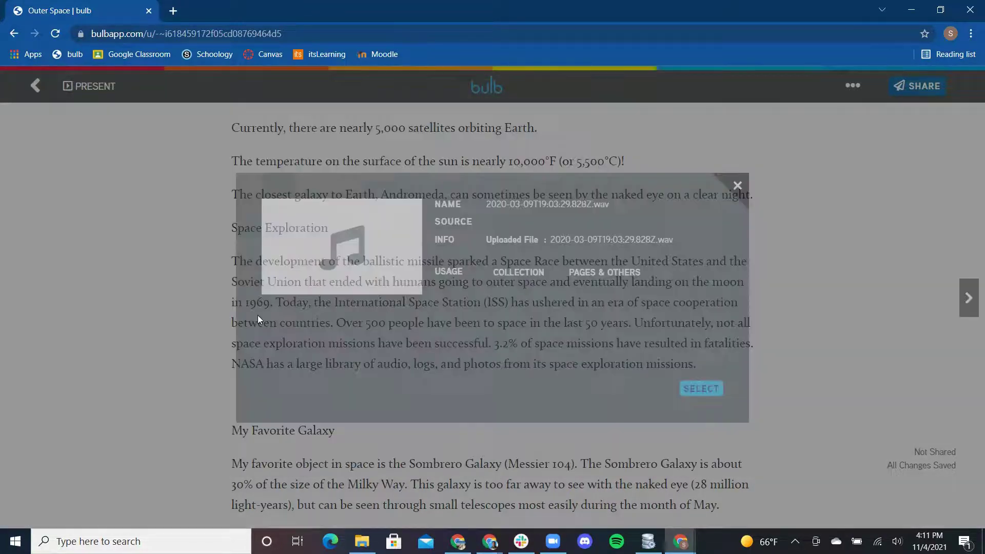
pyautogui.click(701, 388)
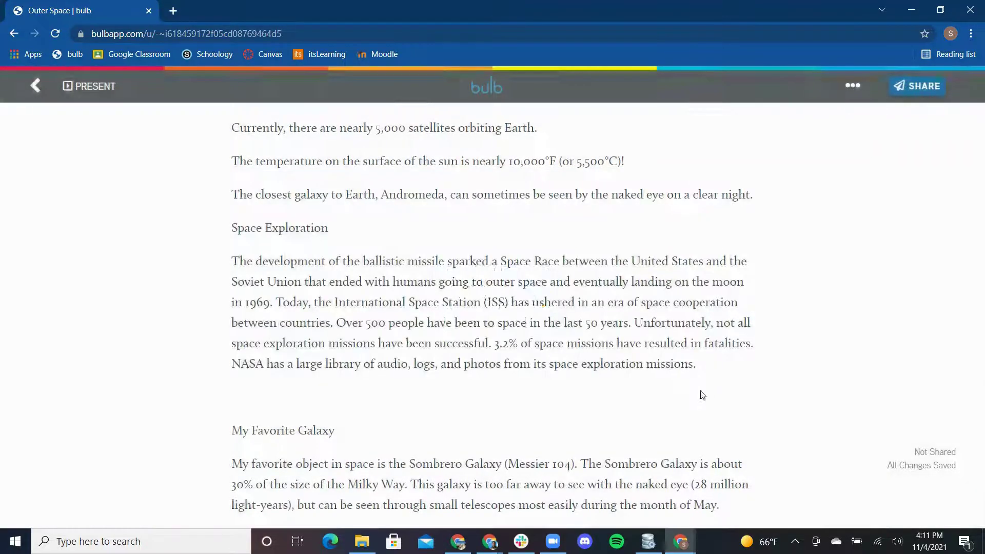
pyautogui.click(428, 439)
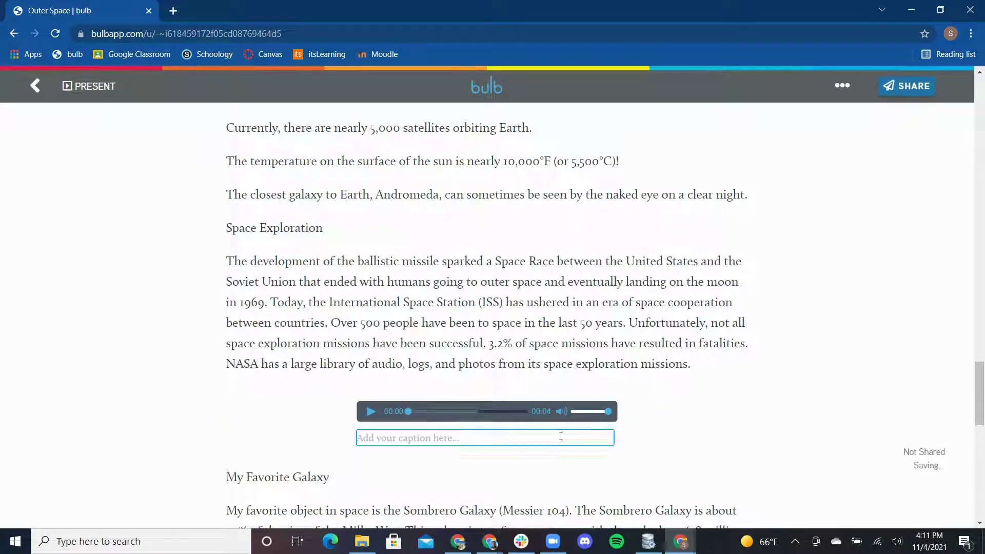
pyautogui.click(370, 412)
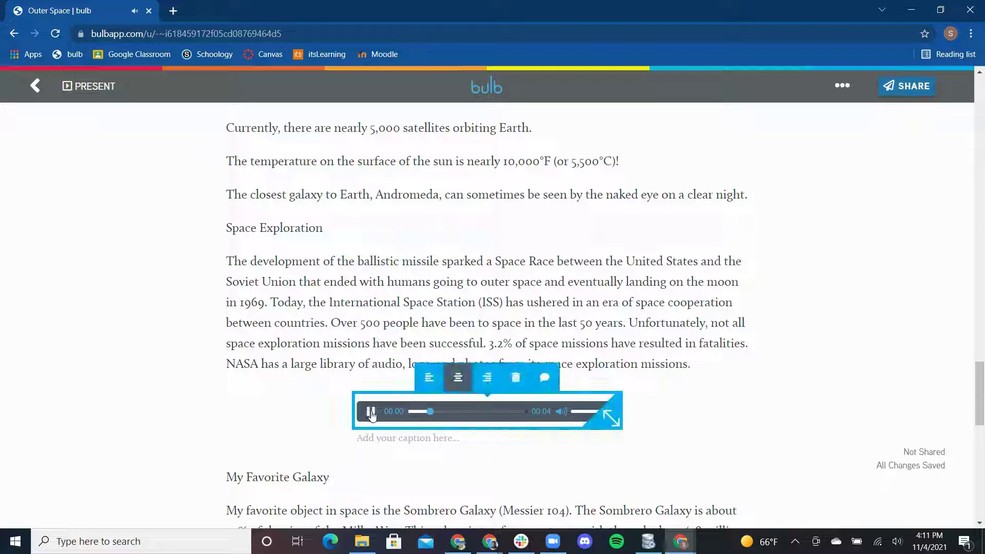
pyautogui.click(371, 411)
# - Caption the audio clip 'space mission audio' and start a new line
pyautogui.click(465, 434)
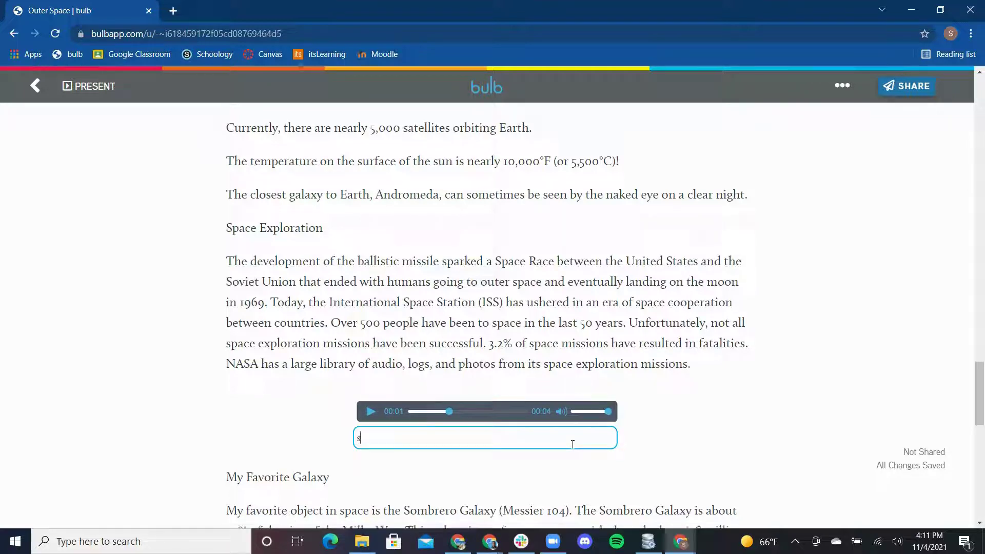
pyautogui.write('space mission audio')
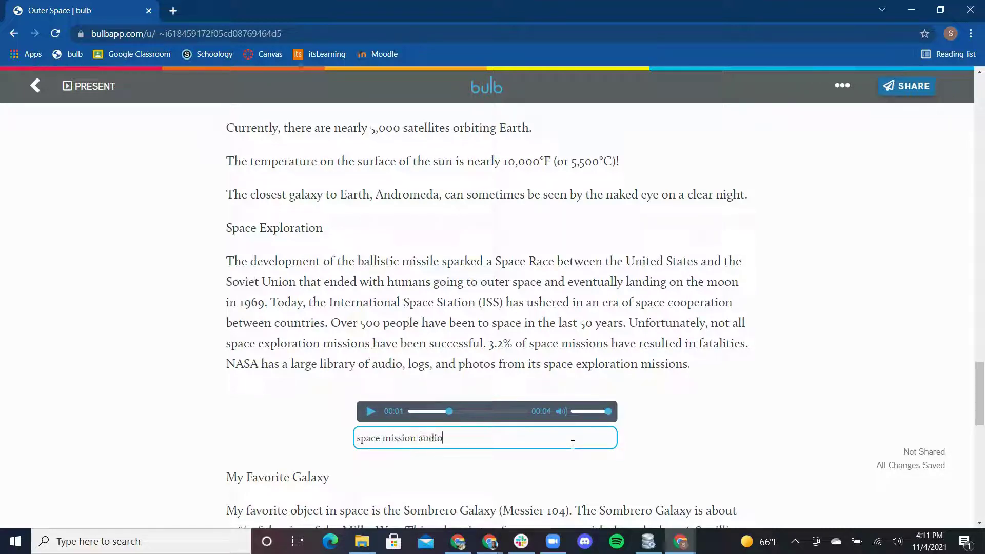
pyautogui.press('Return')
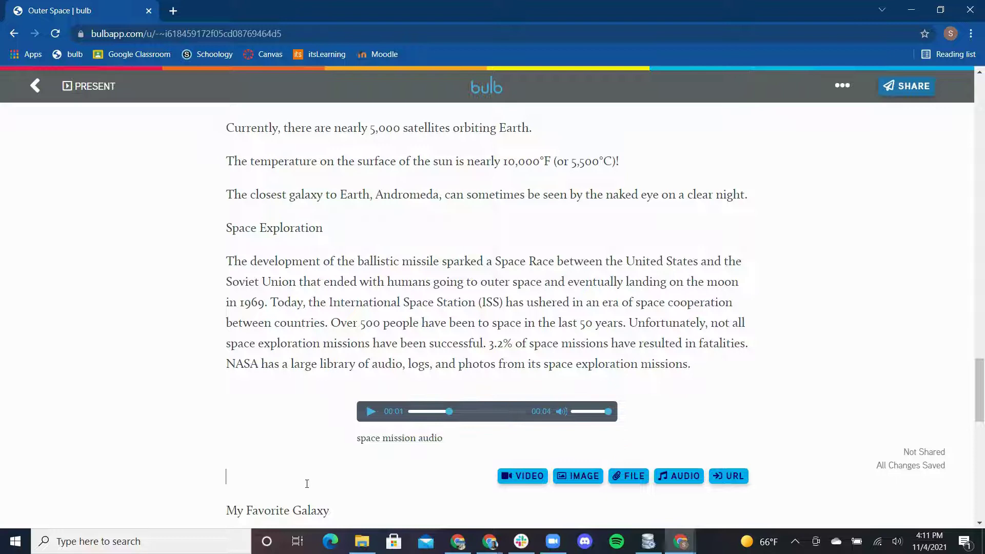
# - Add an empty paragraph below the My Favorite Galaxy text
pyautogui.scroll(-5, 324, 478)
pyautogui.scroll(3, 354, 411)
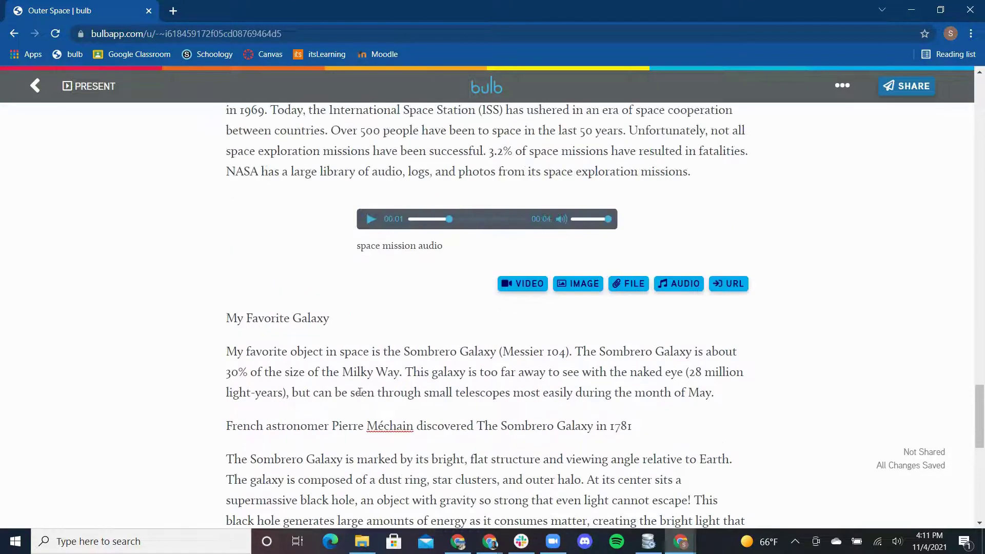
pyautogui.click(342, 321)
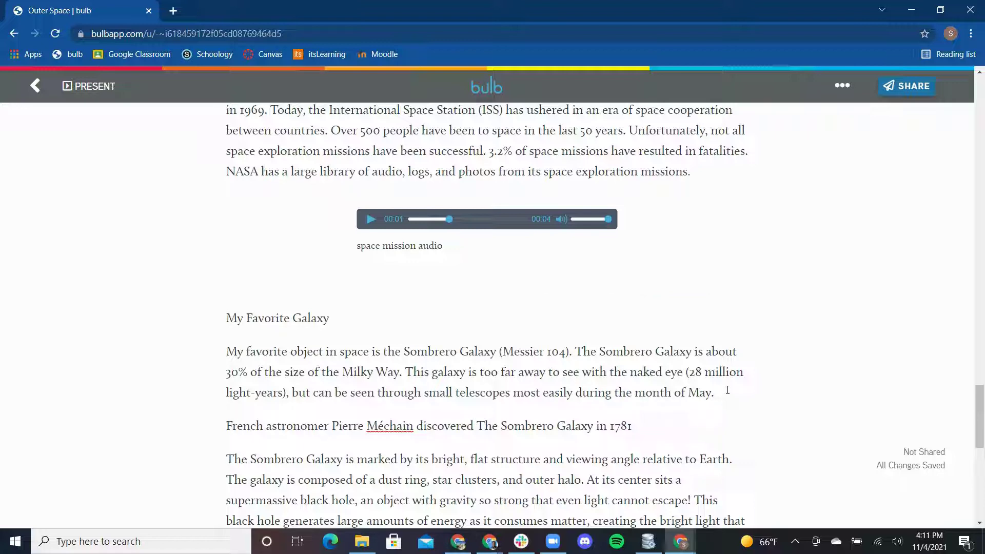
pyautogui.press('Return')
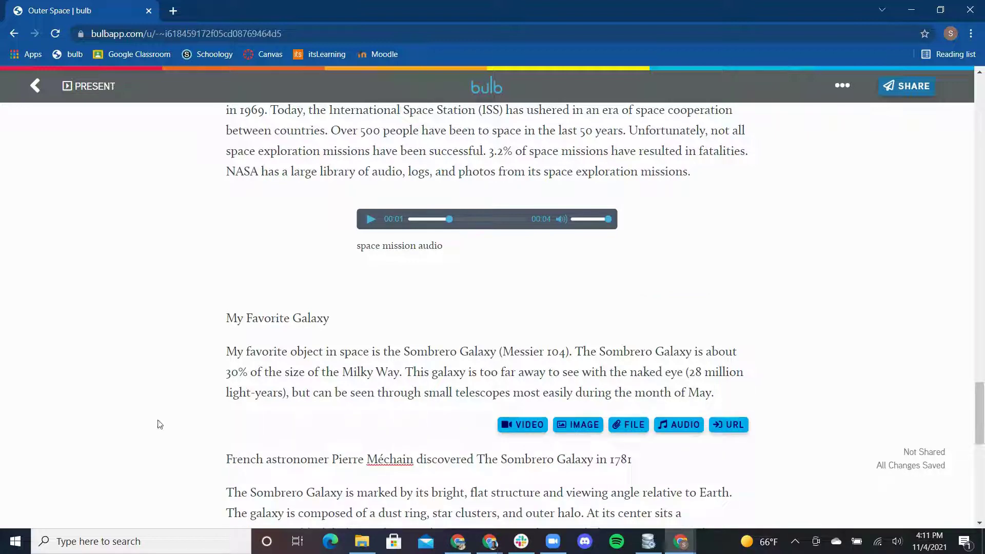
# - Embed the pasted jpl.nasa.gov Andromeda Galaxy article link as a preview card
pyautogui.click(743, 429)
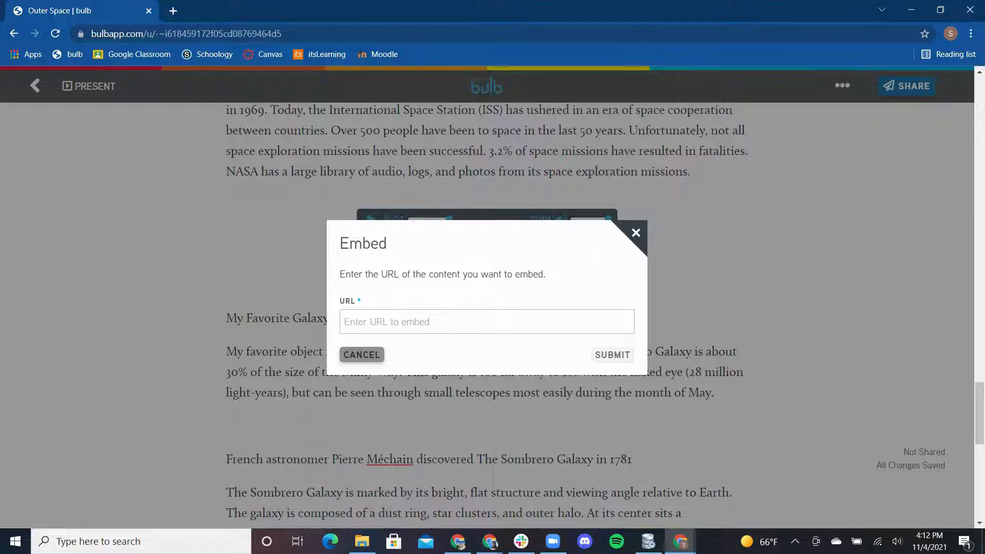
pyautogui.click(386, 316)
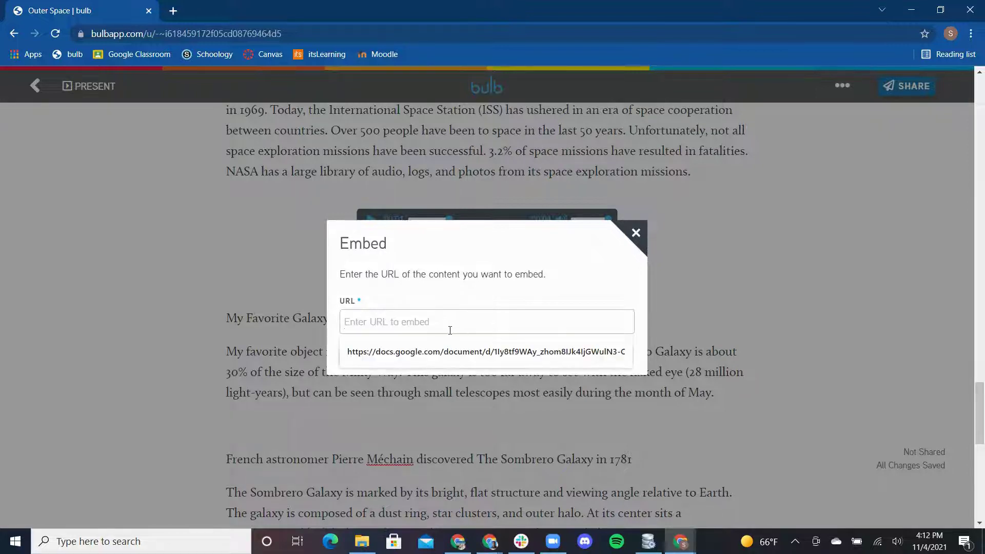
pyautogui.write('https://www.jpl.nasa.gov/images/andromeda-galaxy')
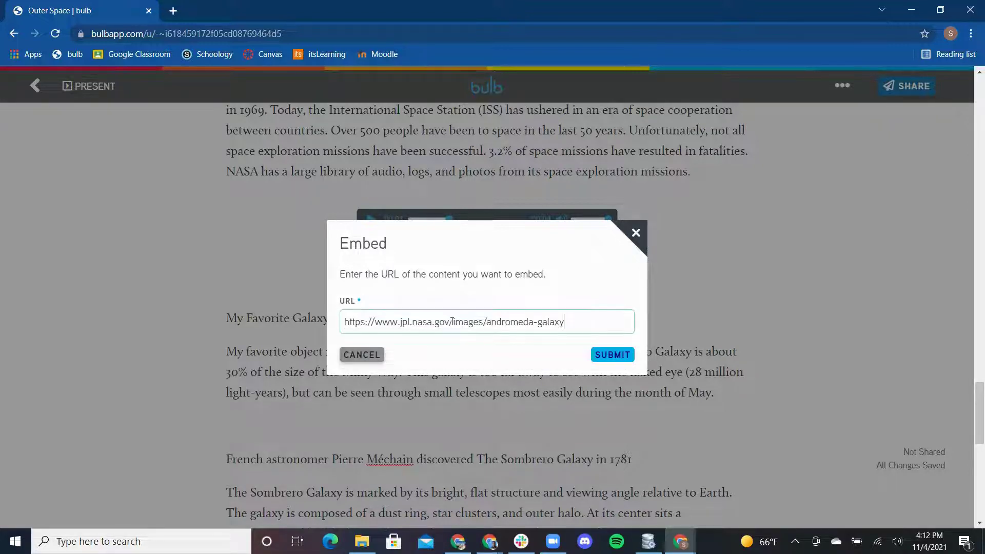
pyautogui.click(602, 358)
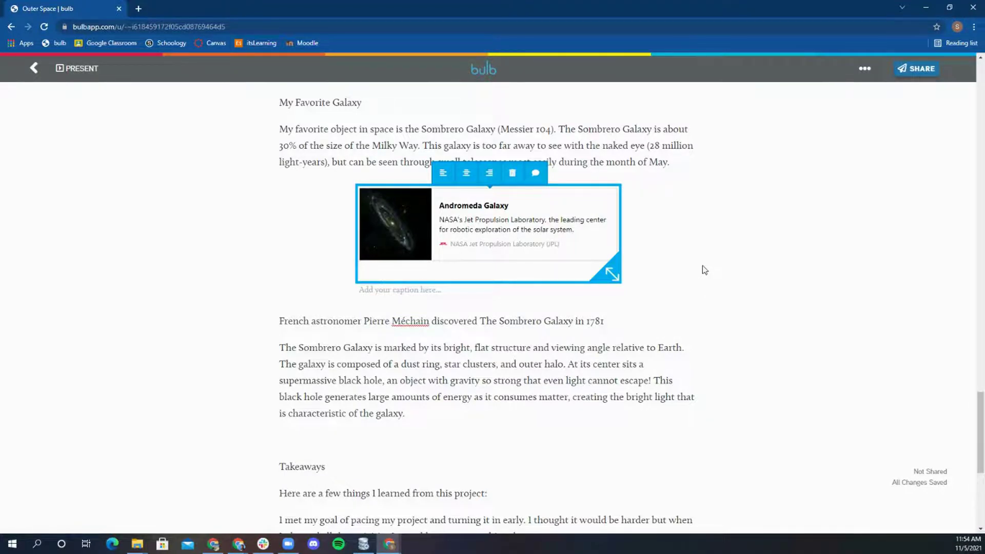
# - Embed the pasted ThingLink 'ISS Configuration' scene link on the empty line above Takeaways
pyautogui.scroll(-2, 704, 269)
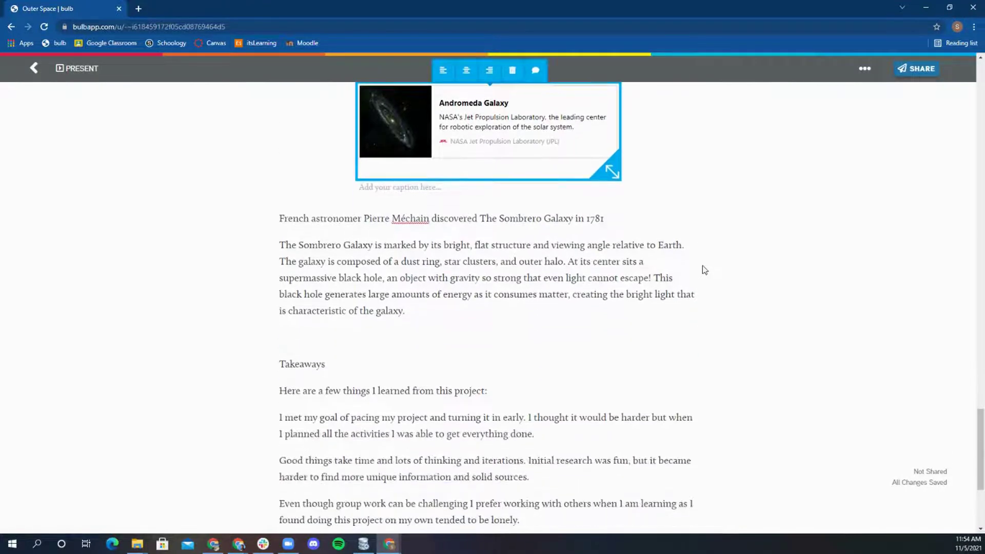
pyautogui.click(288, 335)
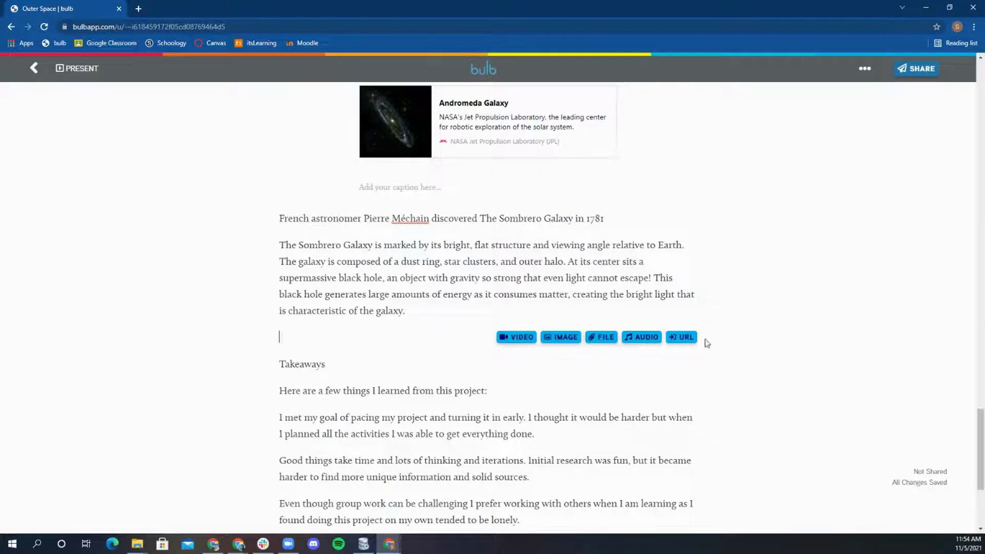
pyautogui.click(681, 337)
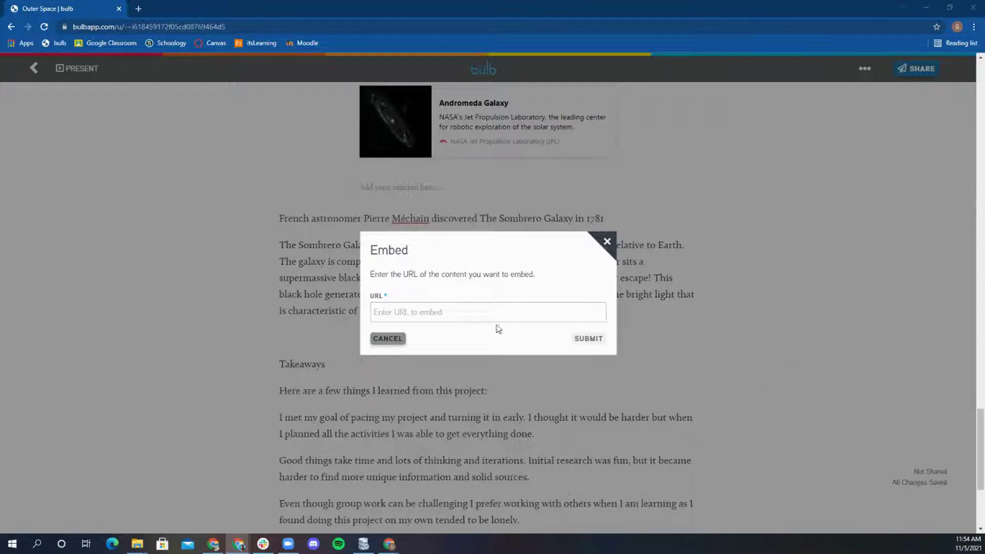
pyautogui.click(529, 313)
pyautogui.hotkey('ctrl', 'v')
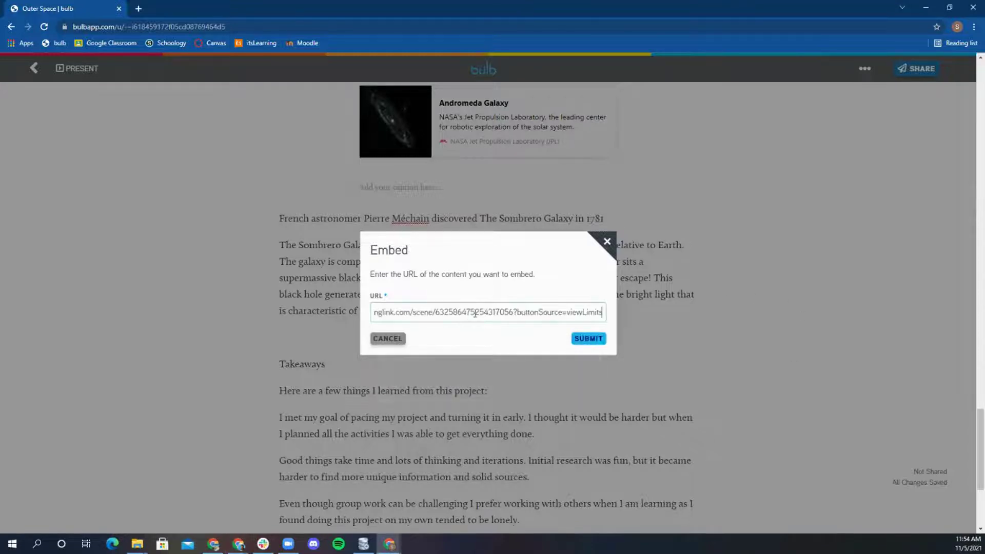
pyautogui.click(588, 338)
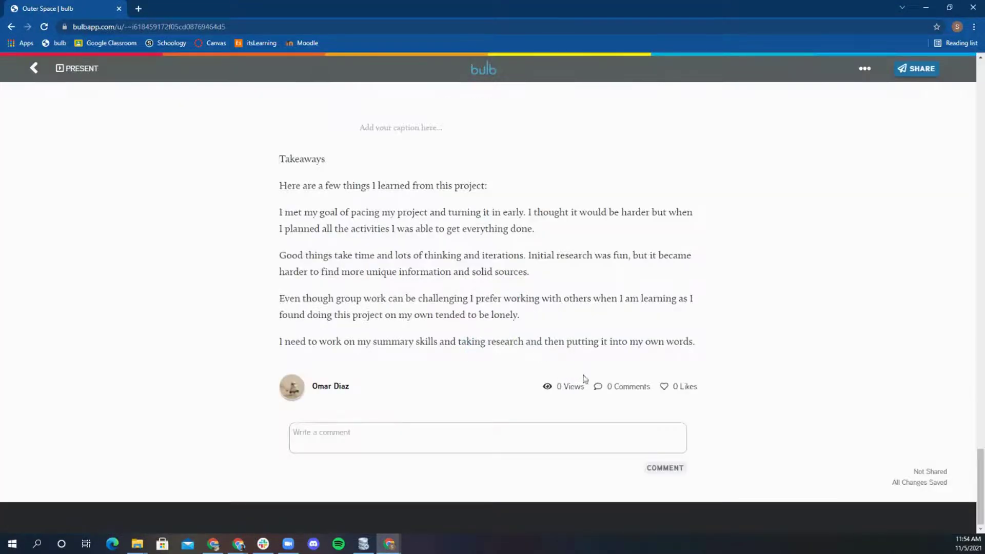
pyautogui.scroll(6, 521, 367)
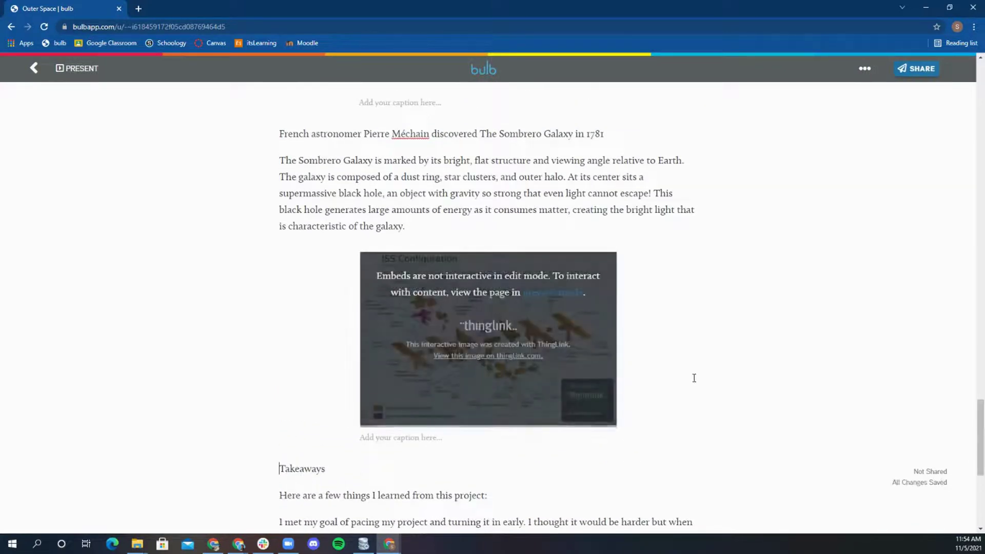
pyautogui.scroll(3, 677, 378)
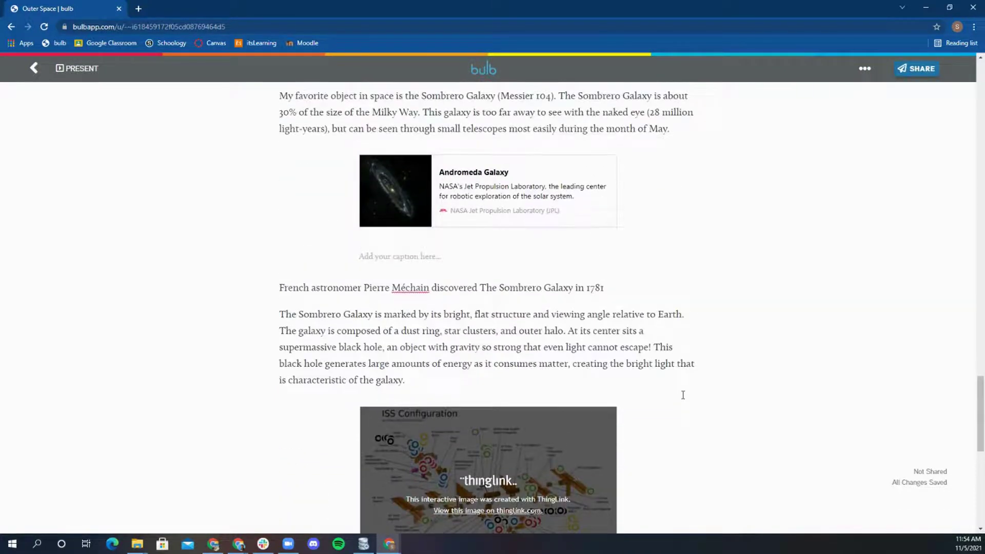
pyautogui.scroll(-4, 682, 395)
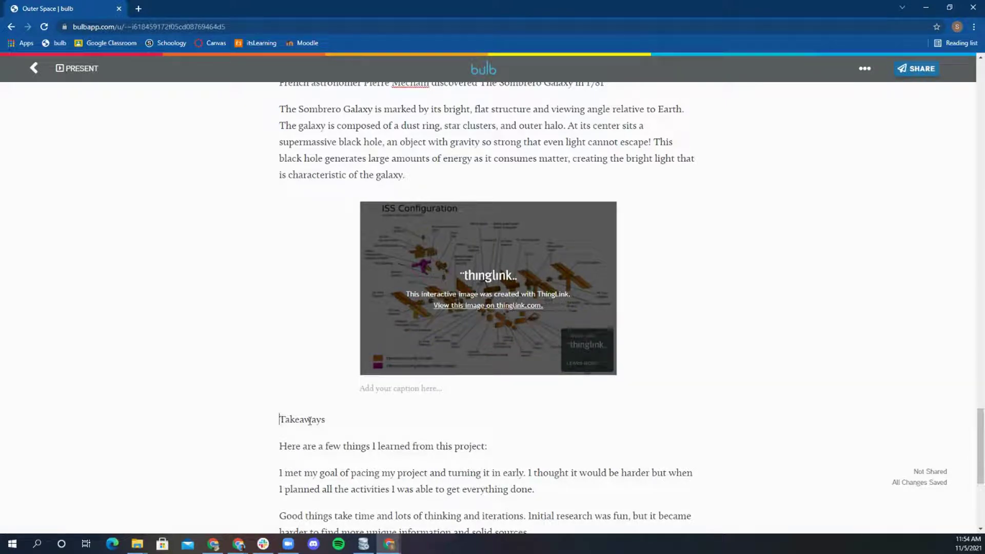
# - Insert the second 'milky way' web-search photo on a new line above Takeaways
pyautogui.press('Return')
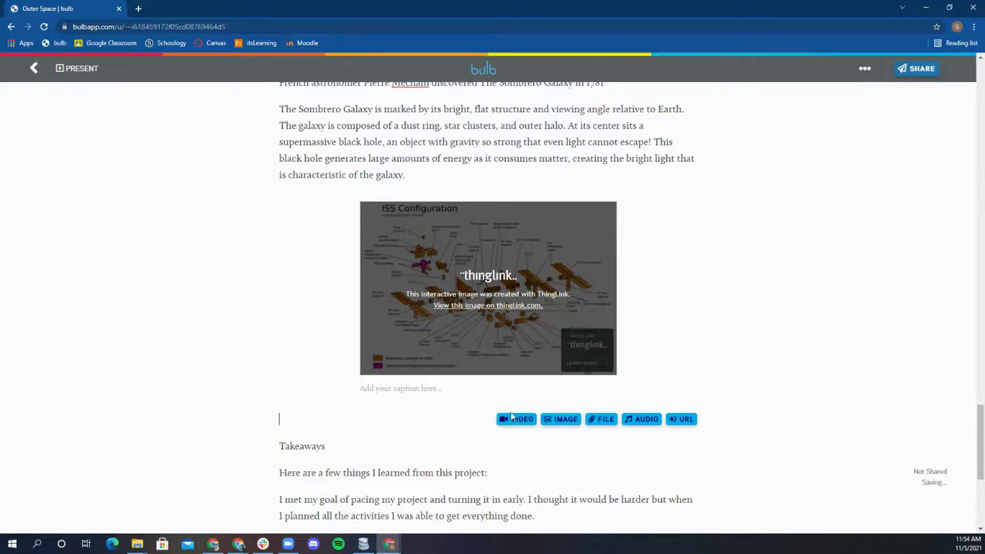
pyautogui.click(560, 420)
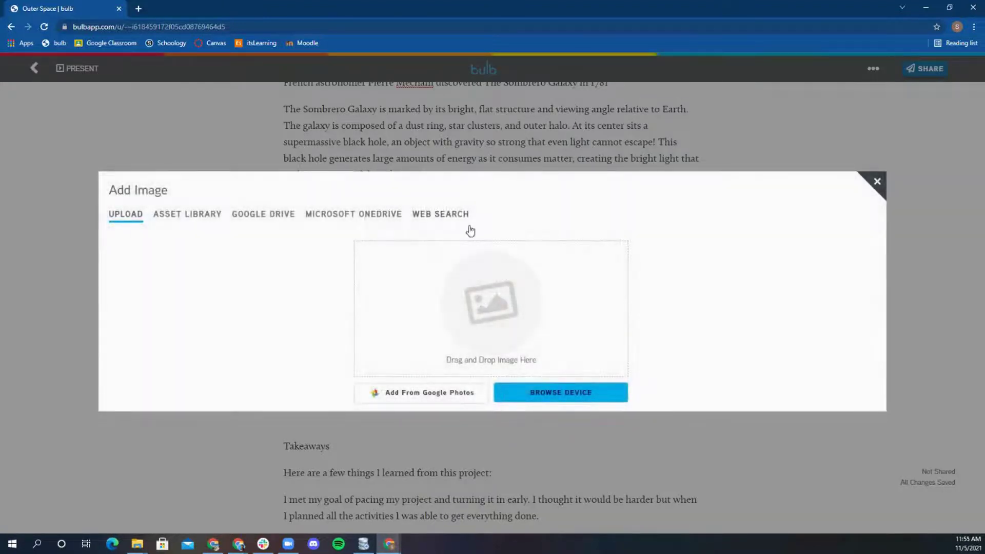
pyautogui.click(441, 217)
pyautogui.click(425, 260)
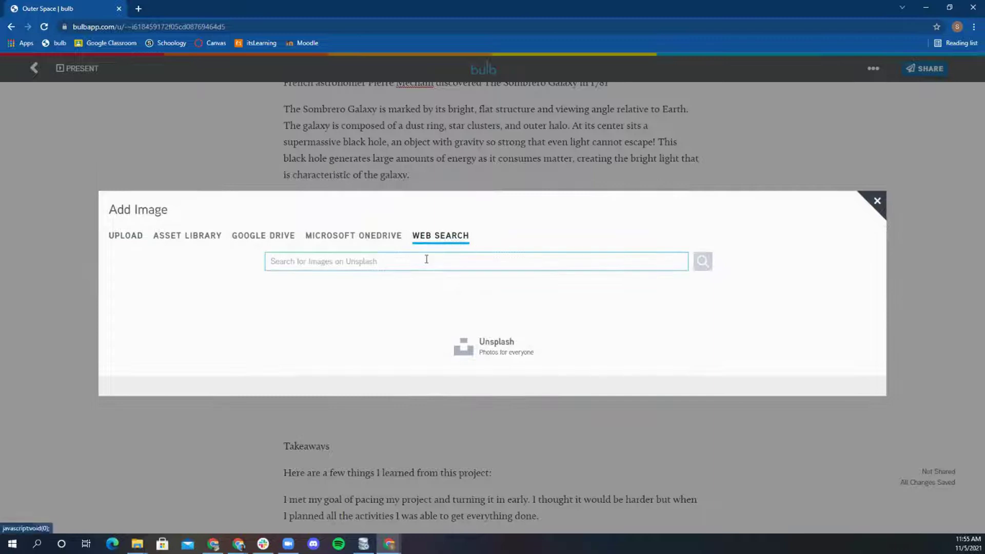
pyautogui.write('milk')
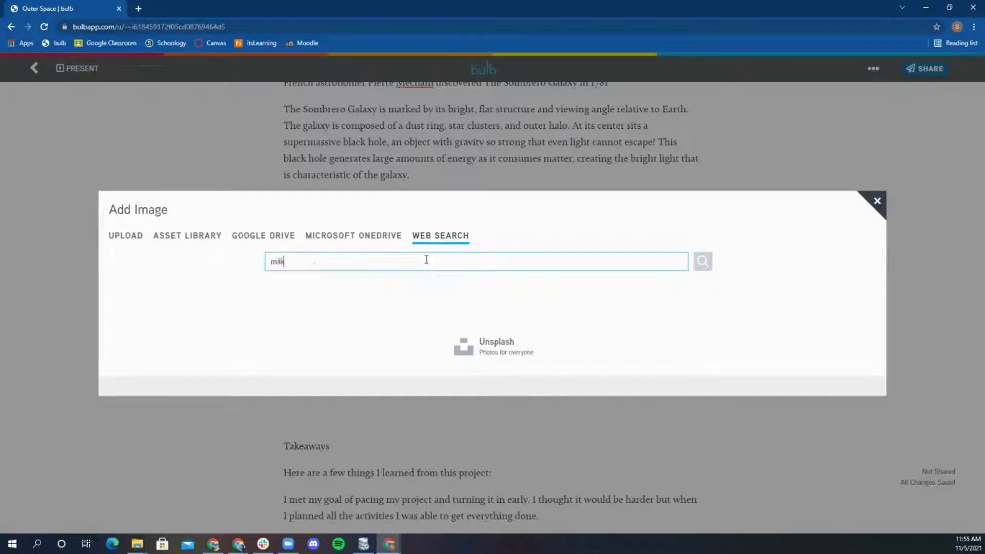
pyautogui.write('y way')
pyautogui.press('Return')
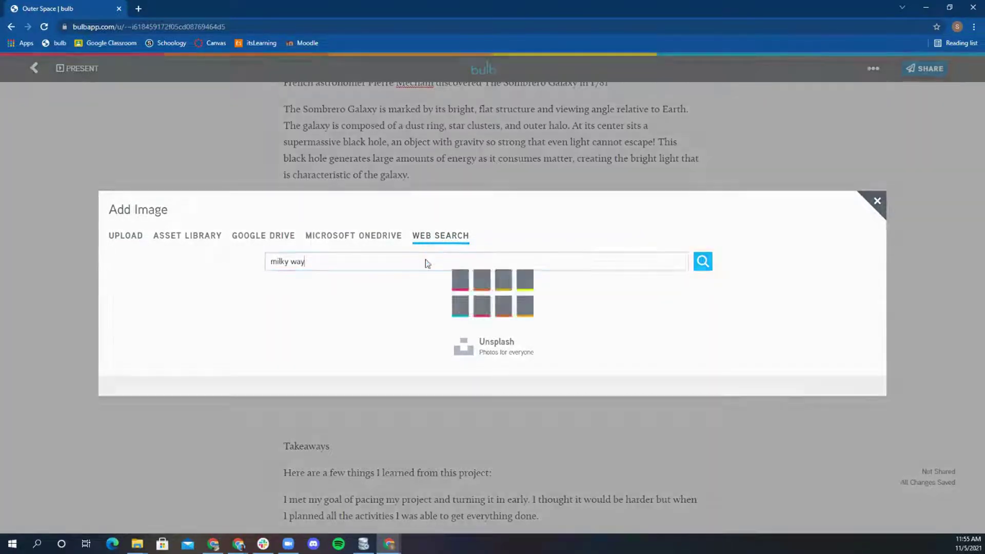
pyautogui.scroll(-1, 380, 298)
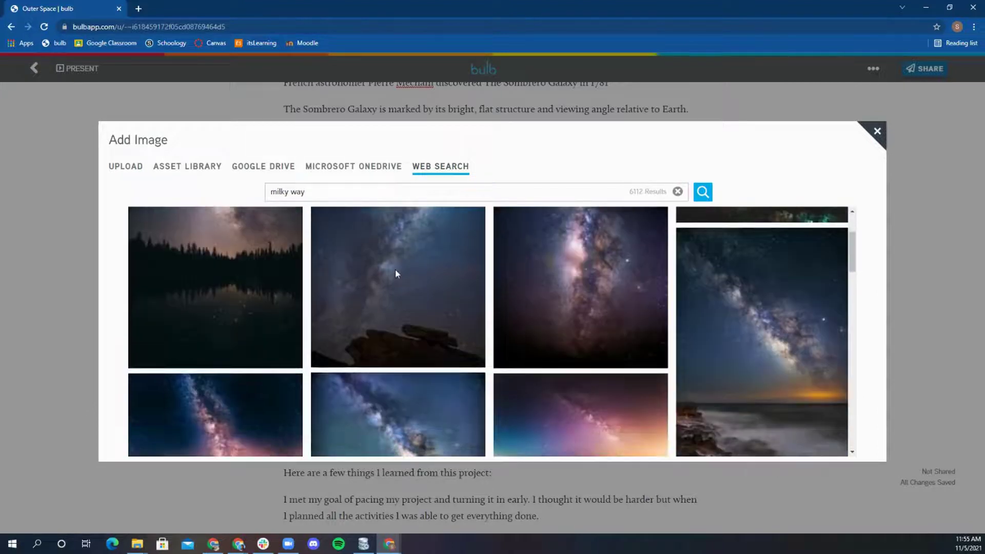
pyautogui.click(395, 270)
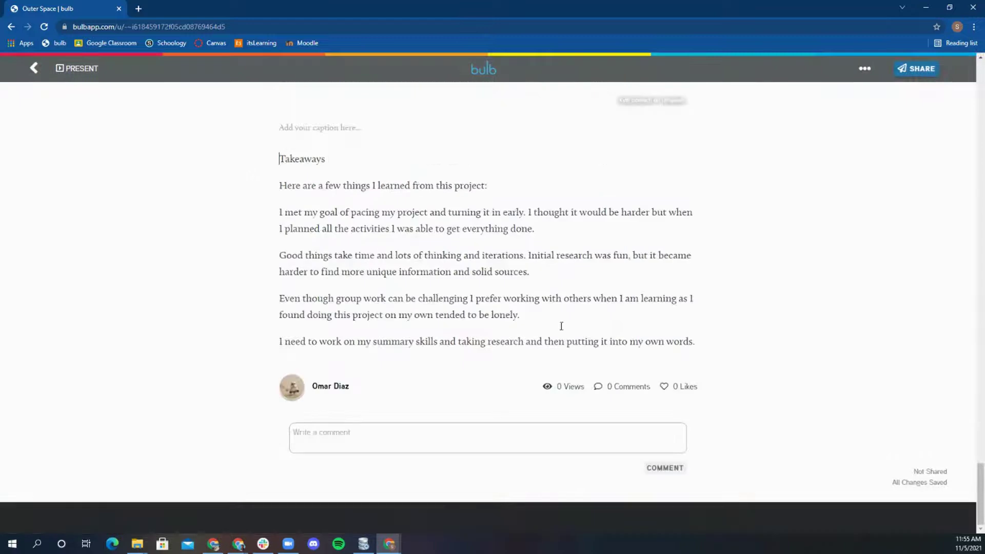
# - Right-align the Milky Way image so the Takeaways text wraps beside it
pyautogui.click(551, 335)
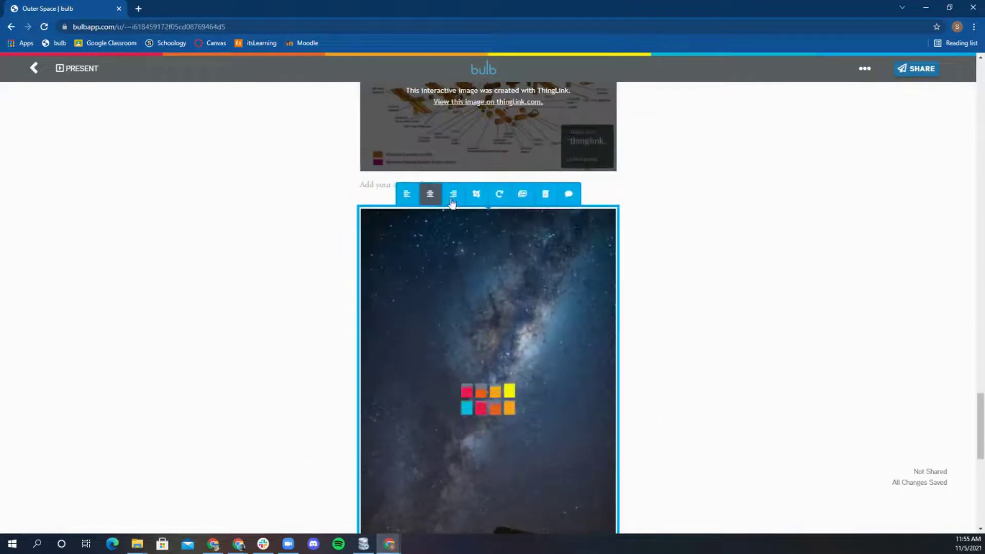
pyautogui.click(453, 194)
pyautogui.scroll(-3, 539, 298)
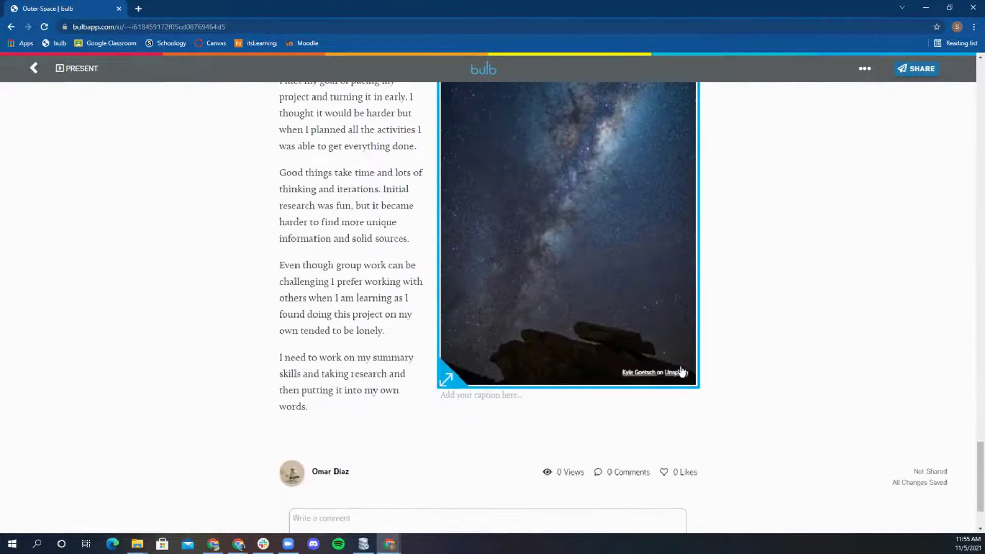
pyautogui.scroll(4, 530, 302)
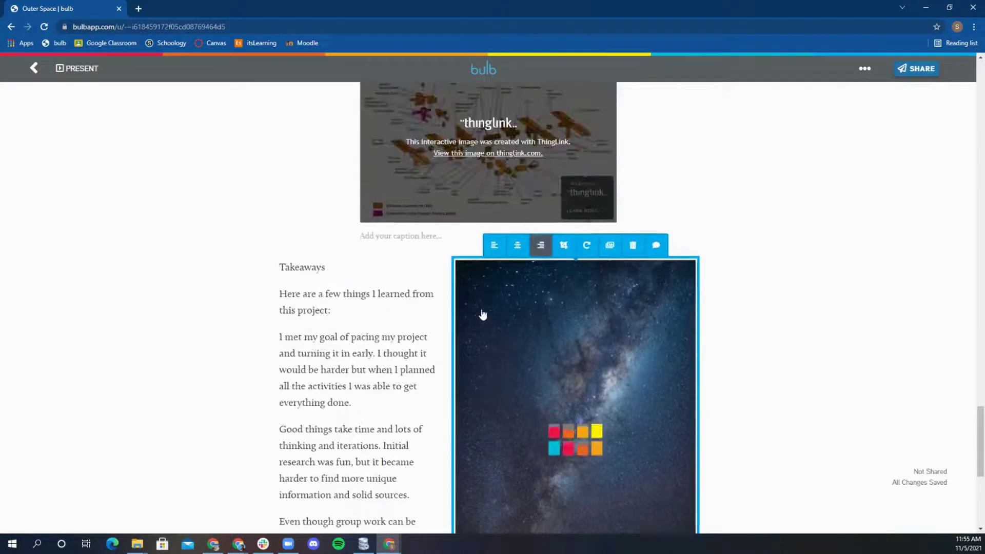
pyautogui.scroll(-5, 402, 315)
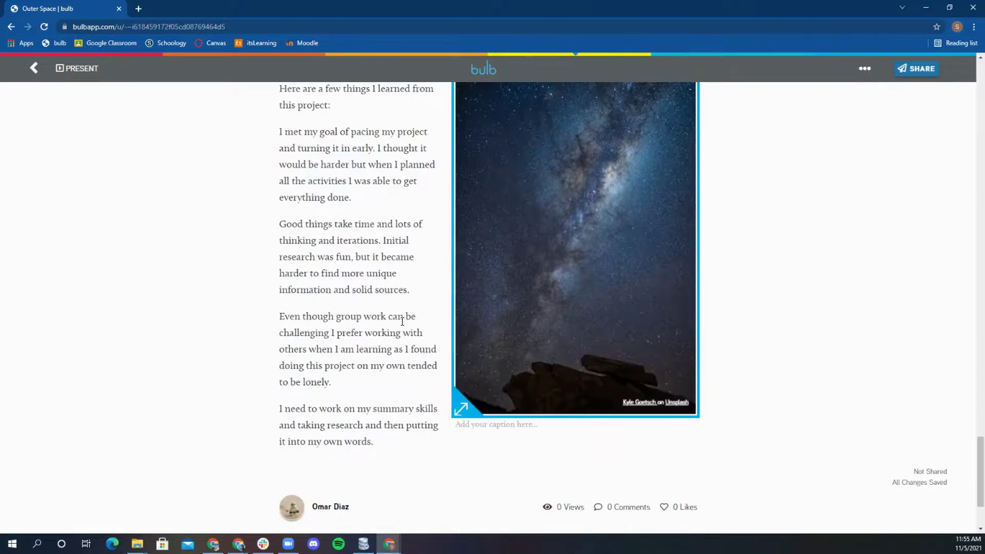
pyautogui.scroll(14, 761, 380)
pyautogui.scroll(20, 759, 382)
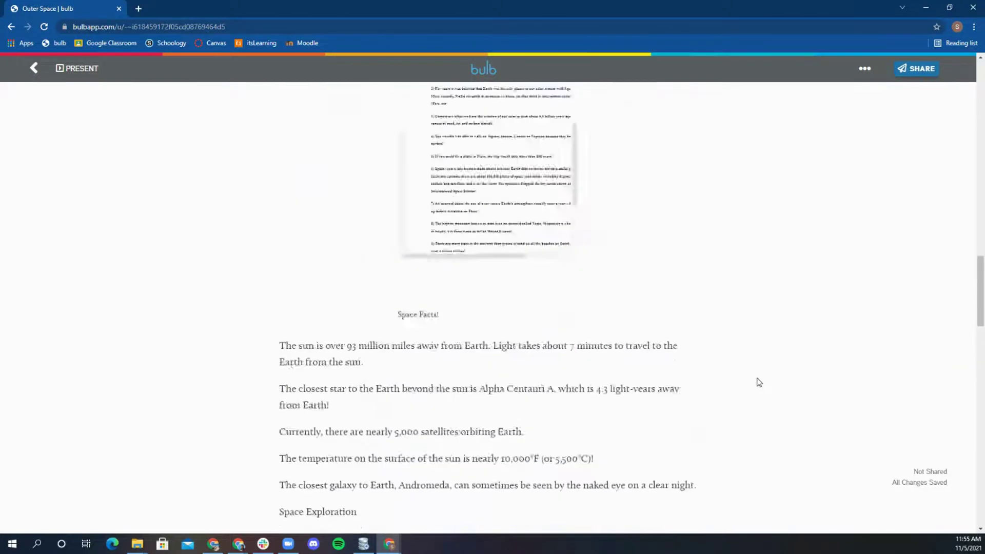
pyautogui.scroll(2, 754, 382)
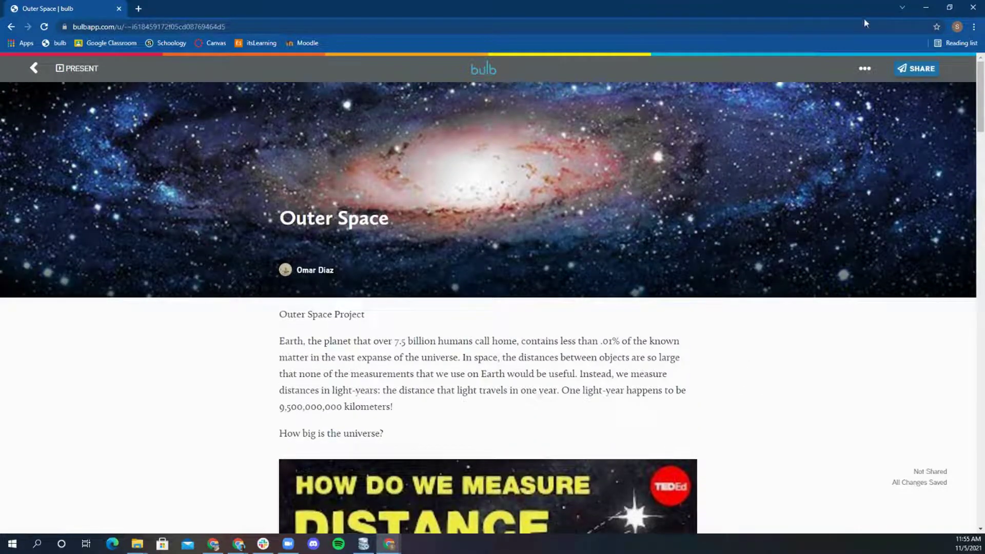
pyautogui.click(909, 75)
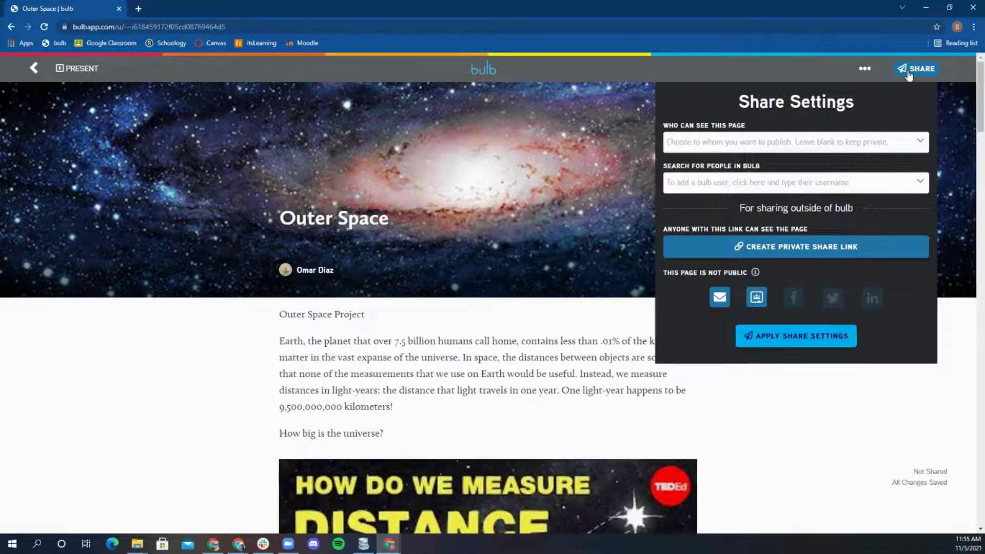
pyautogui.click(909, 75)
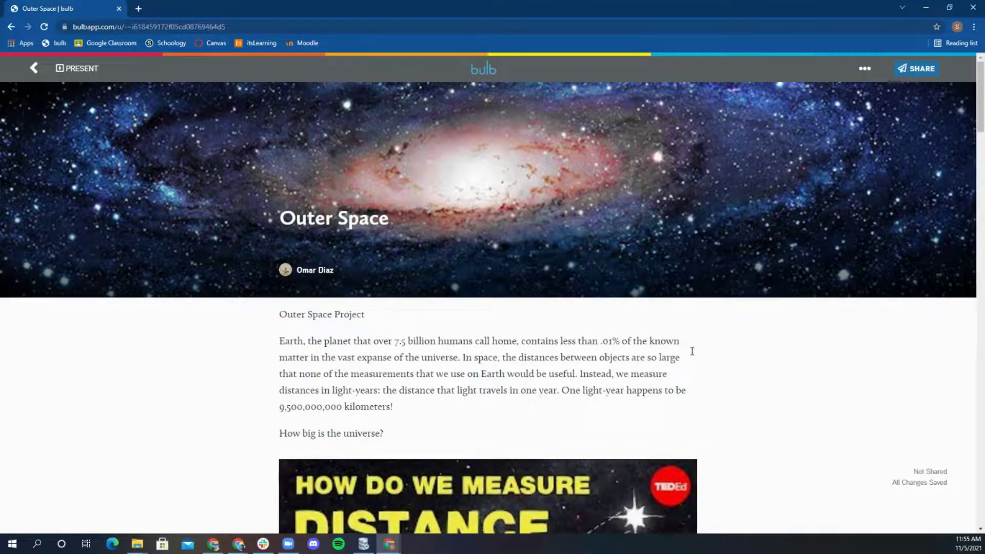